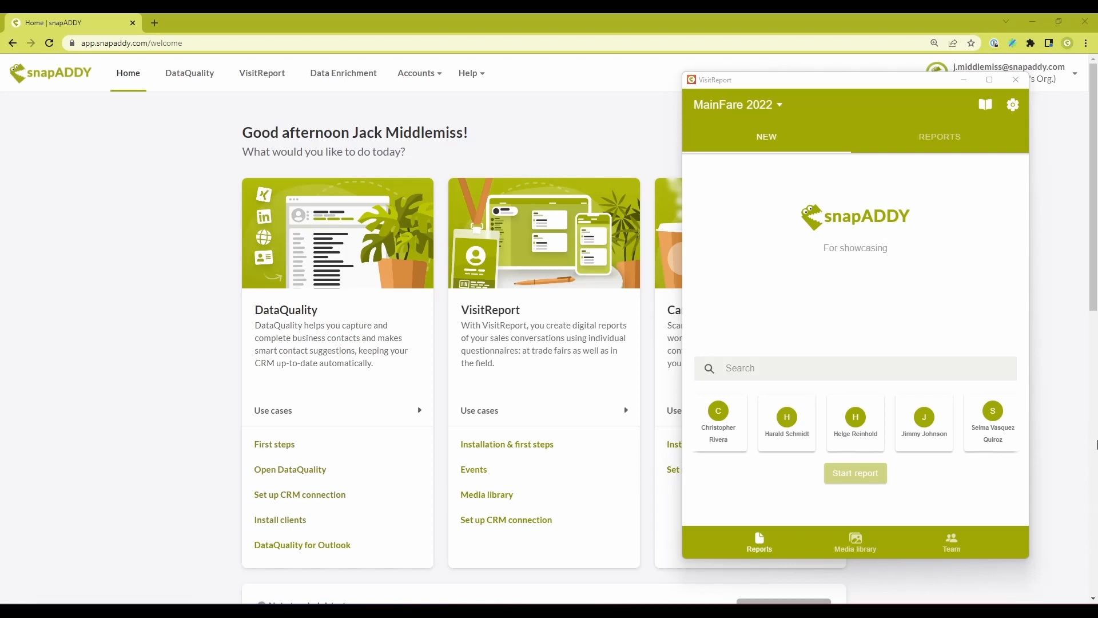
- Select each listed user in turn on the VisitReport terminal's new report screen
{"action": "left_click", "coordinate": [717, 424]}
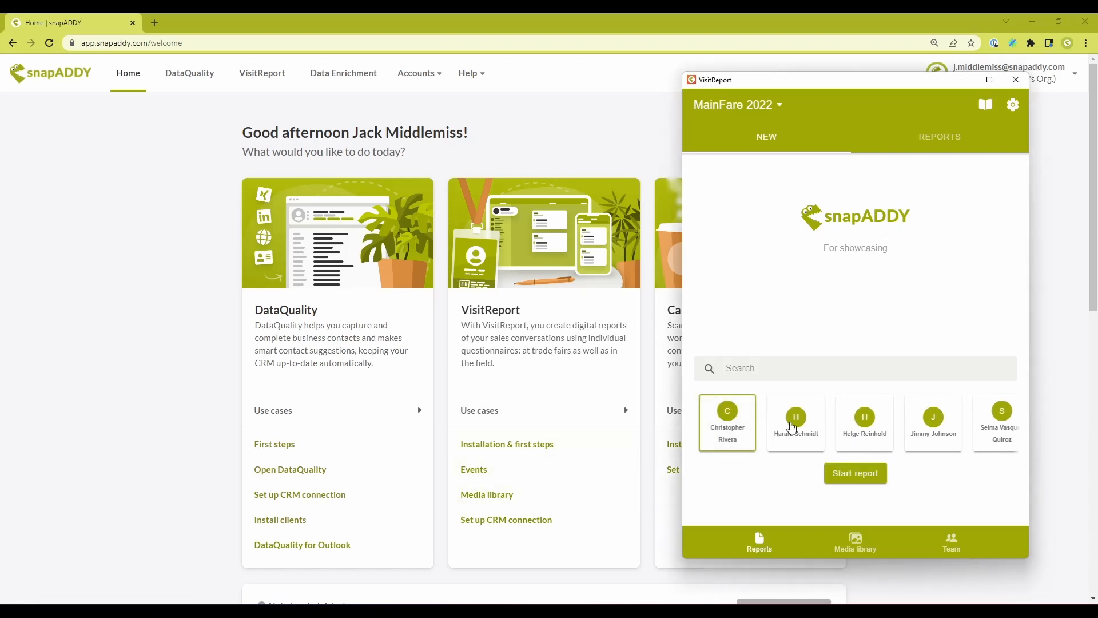
{"action": "left_click", "coordinate": [792, 427]}
{"action": "left_click", "coordinate": [867, 428]}
{"action": "left_click", "coordinate": [919, 423]}
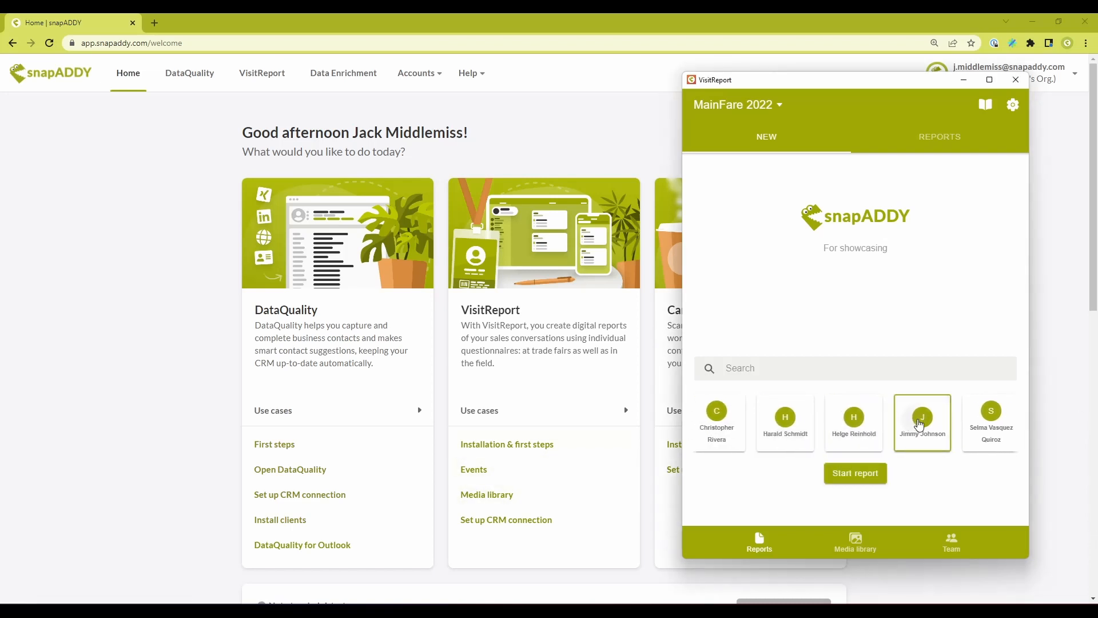
{"action": "left_click", "coordinate": [975, 422]}
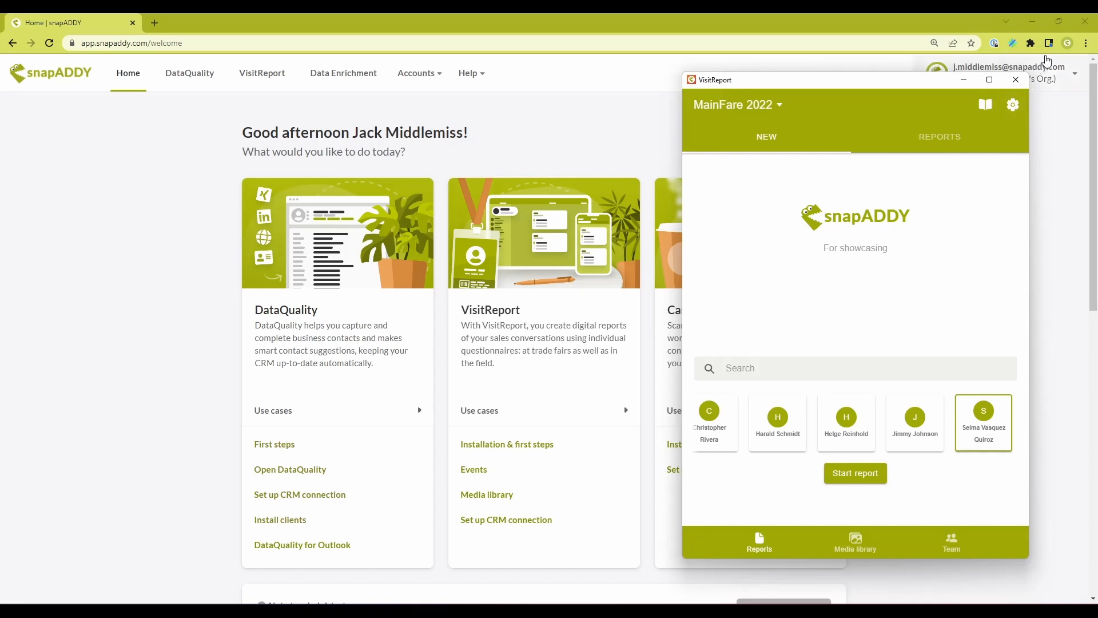
- Switch to the snapADDY web settings and examine the guest and confirmed users under Users and licenses
{"action": "left_click", "coordinate": [1038, 75]}
{"action": "left_click", "coordinate": [986, 141]}
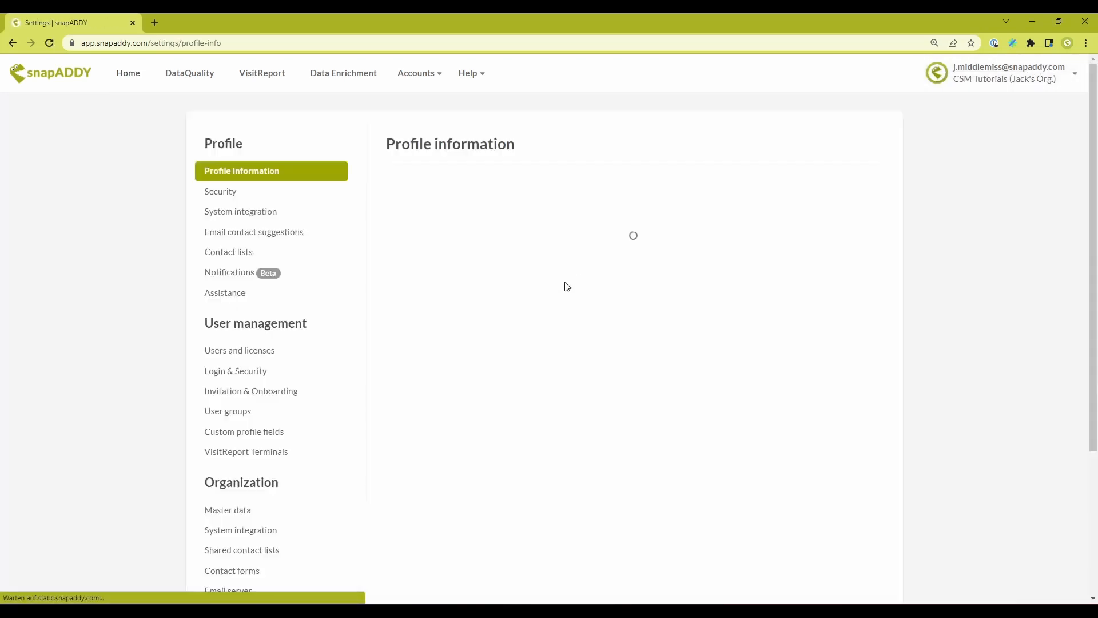
{"action": "left_click", "coordinate": [261, 351]}
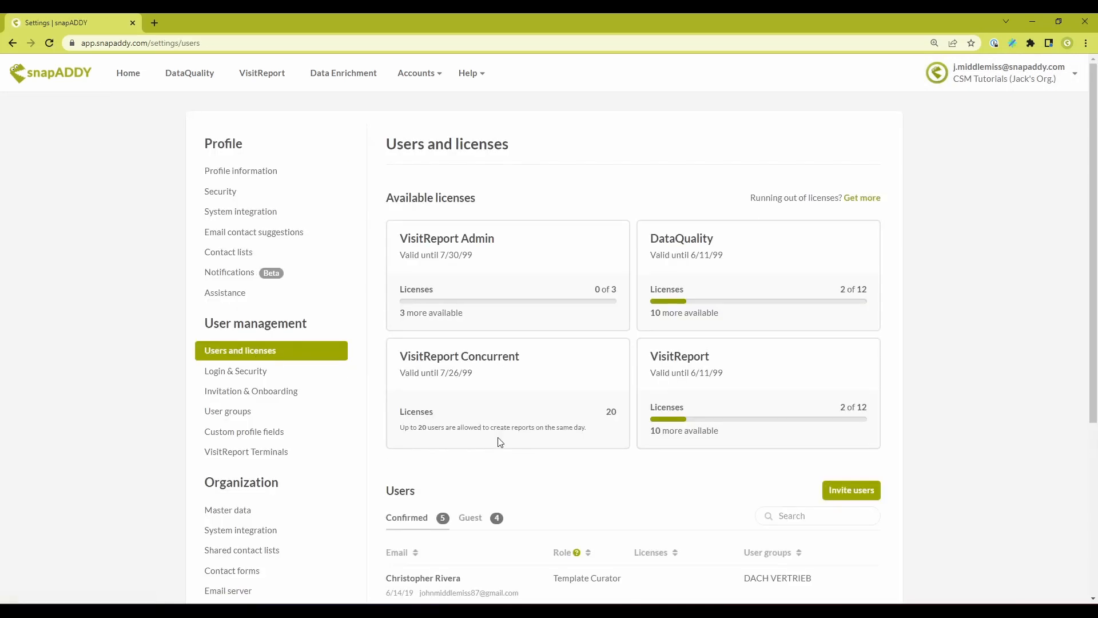
{"action": "left_click", "coordinate": [467, 518]}
{"action": "scroll", "coordinate": [525, 506], "scroll_direction": "down", "scroll_amount": 4}
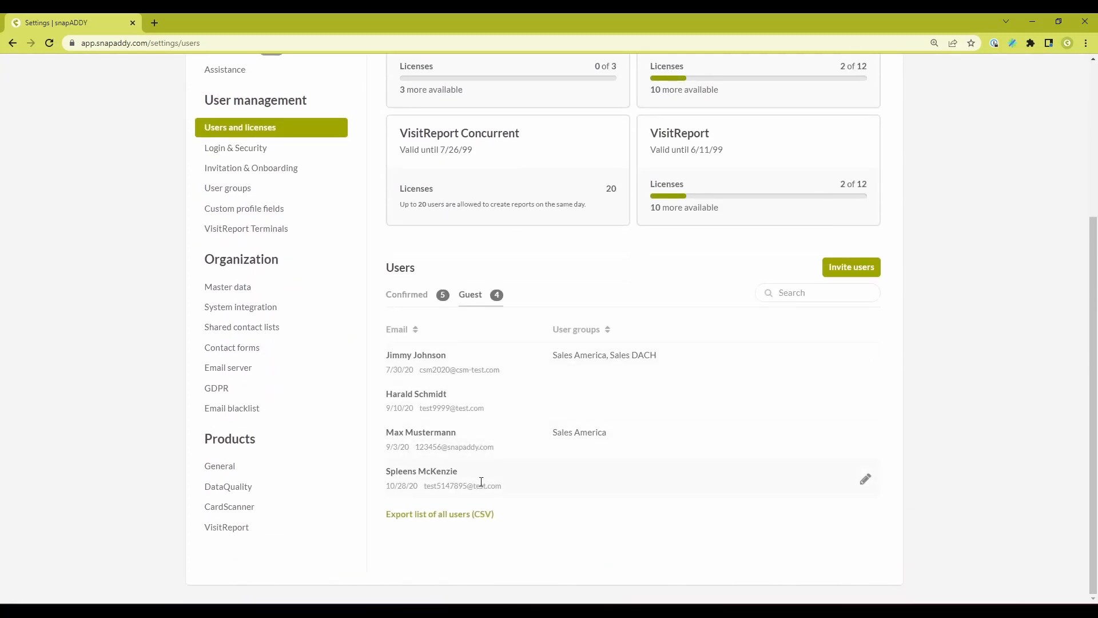
{"action": "left_click", "coordinate": [413, 300]}
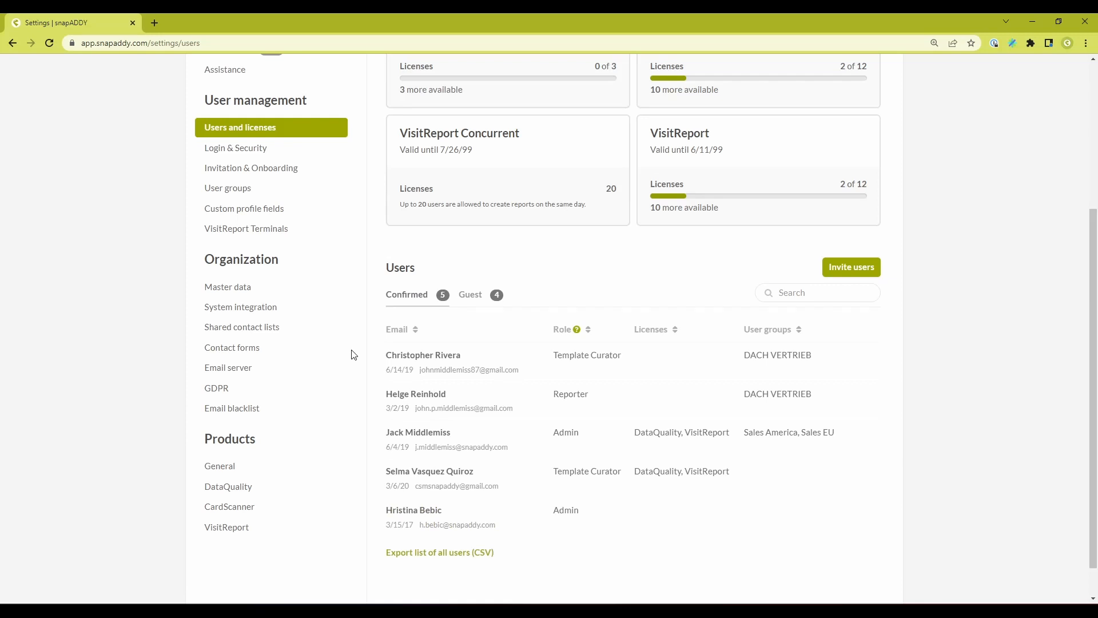
{"action": "scroll", "coordinate": [353, 355], "scroll_direction": "up", "scroll_amount": 3}
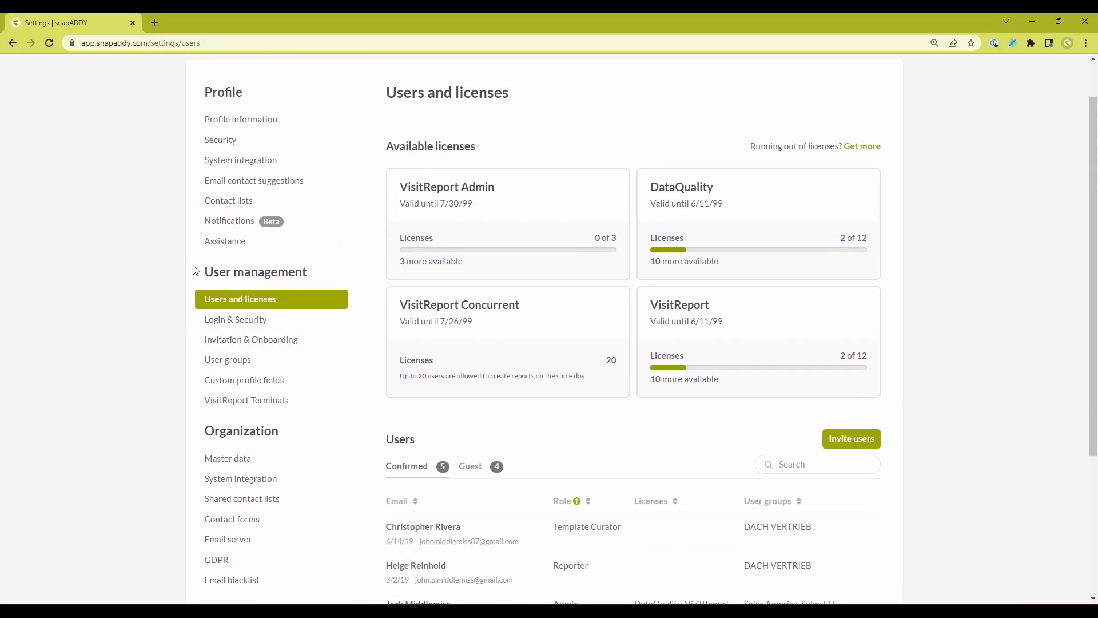
{"action": "left_click", "coordinate": [257, 406]}
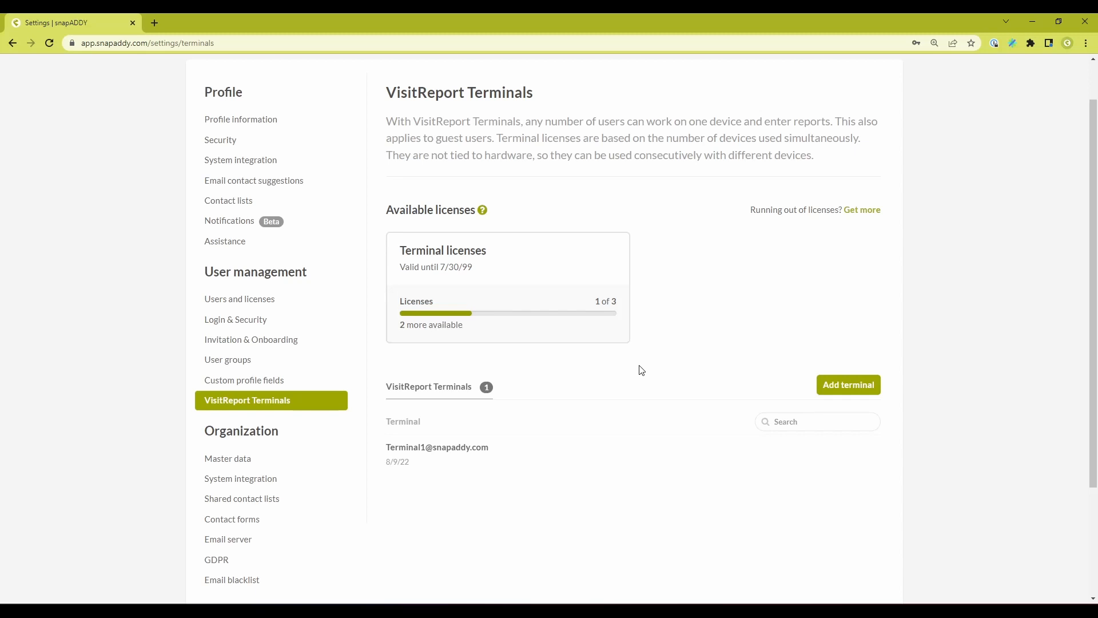
{"action": "scroll", "coordinate": [800, 412], "scroll_direction": "up", "scroll_amount": 1}
{"action": "left_click", "coordinate": [855, 437]}
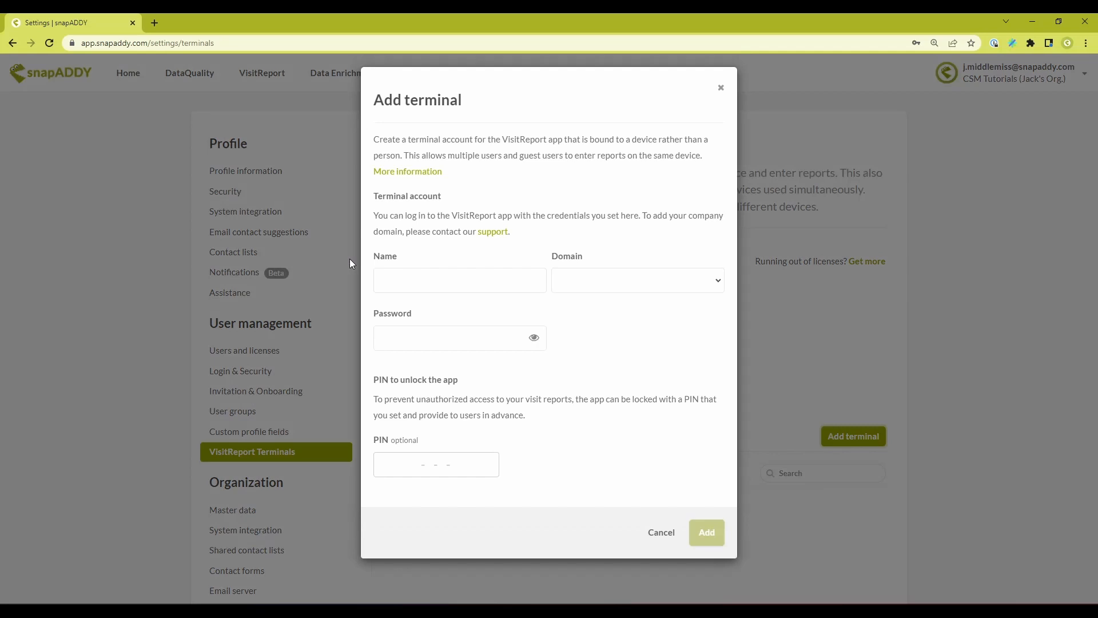
{"action": "left_click", "coordinate": [429, 279]}
{"action": "type", "text": "Terminal2"}
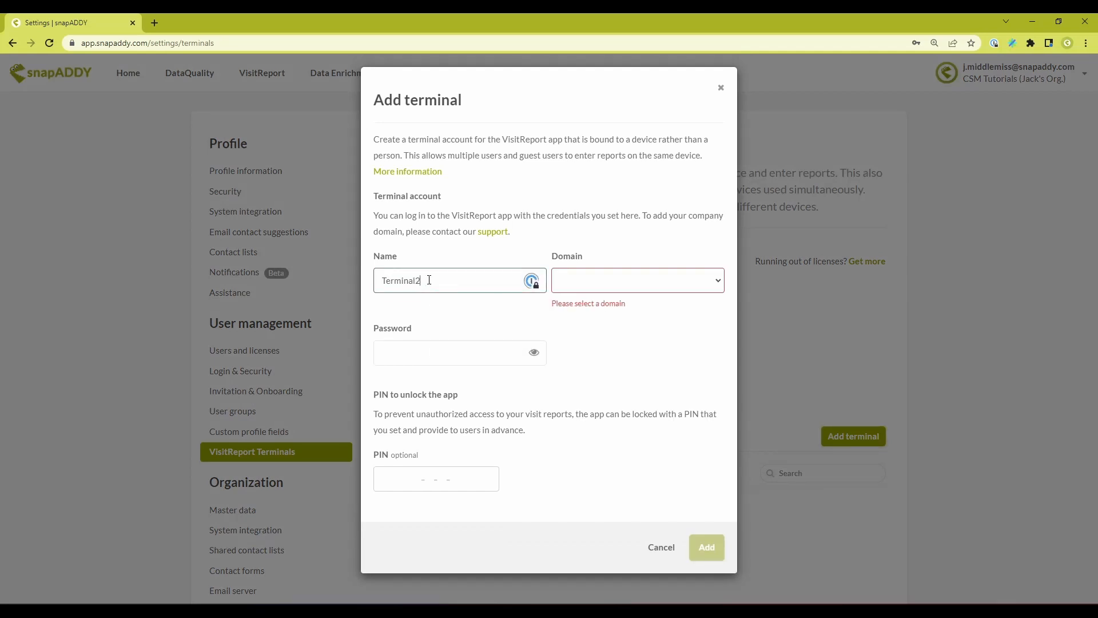
{"action": "left_click", "coordinate": [587, 286]}
{"action": "left_click", "coordinate": [592, 299]}
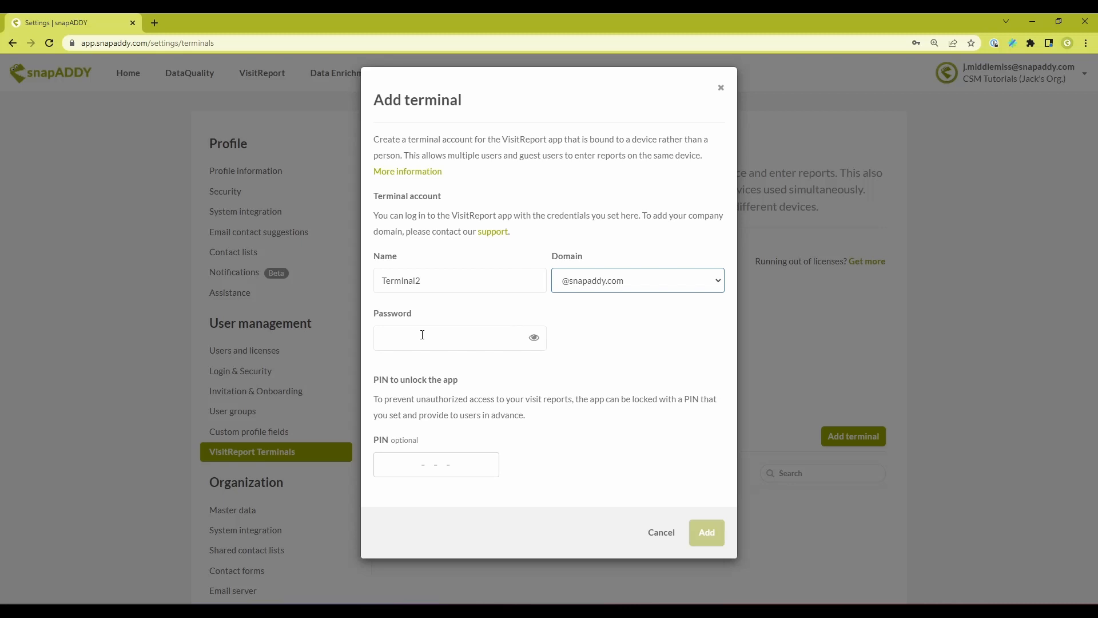
- Enter the terminal account's password and the PIN to unlock the app, and add the terminal
{"action": "left_click", "coordinate": [422, 335]}
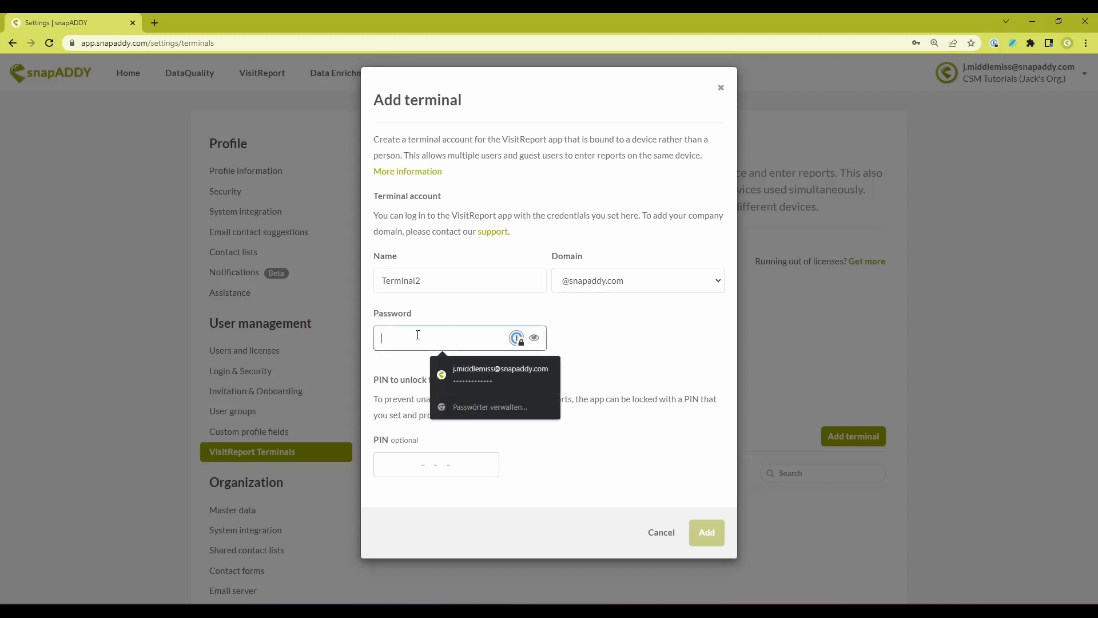
{"action": "type", "text": "1234abcdef"}
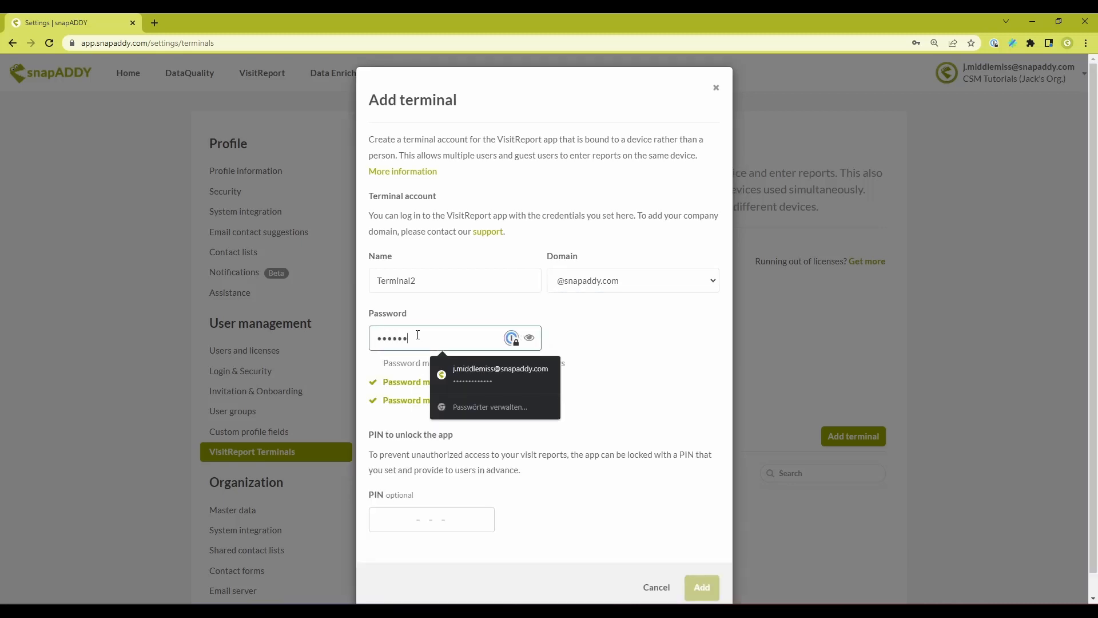
{"action": "left_click", "coordinate": [569, 296]}
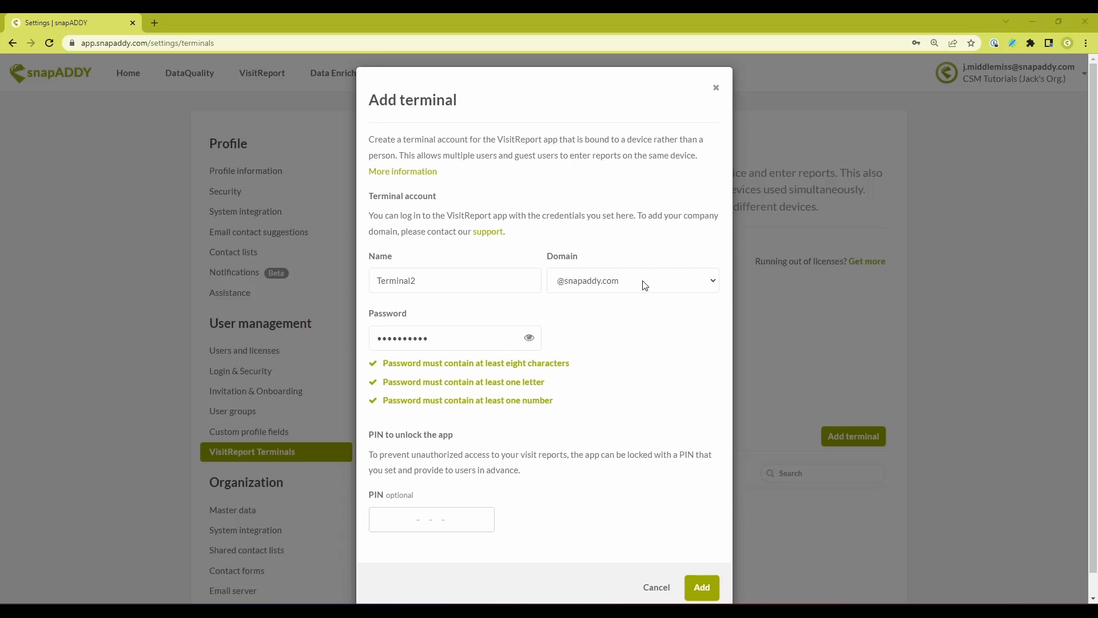
{"action": "left_click", "coordinate": [405, 519]}
{"action": "type", "text": "1234"}
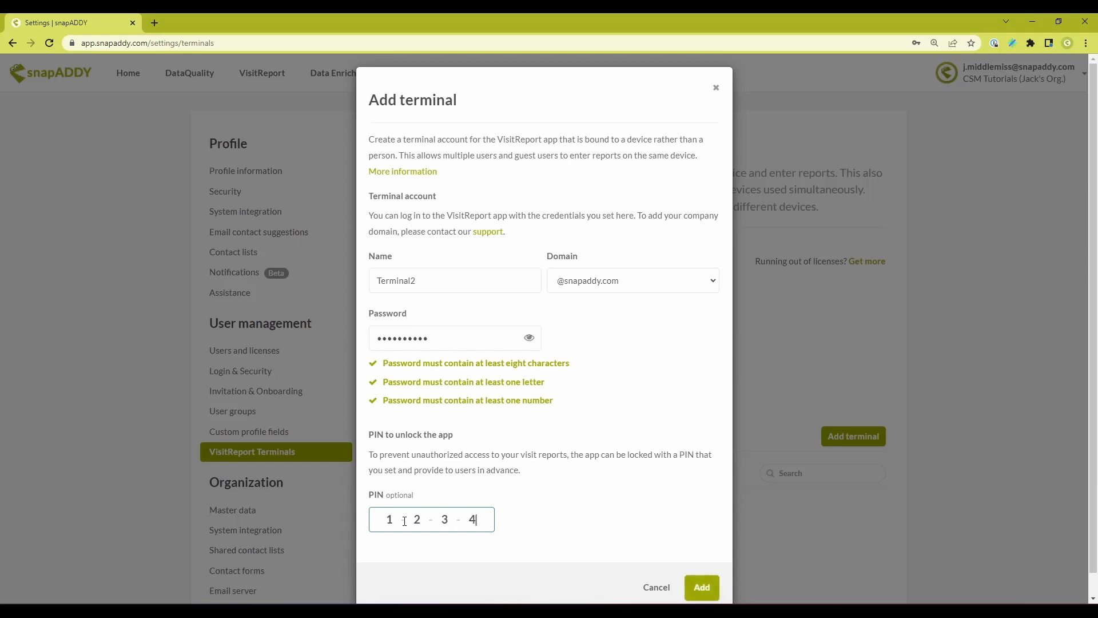
{"action": "left_click", "coordinate": [559, 492]}
{"action": "left_click", "coordinate": [705, 587]}
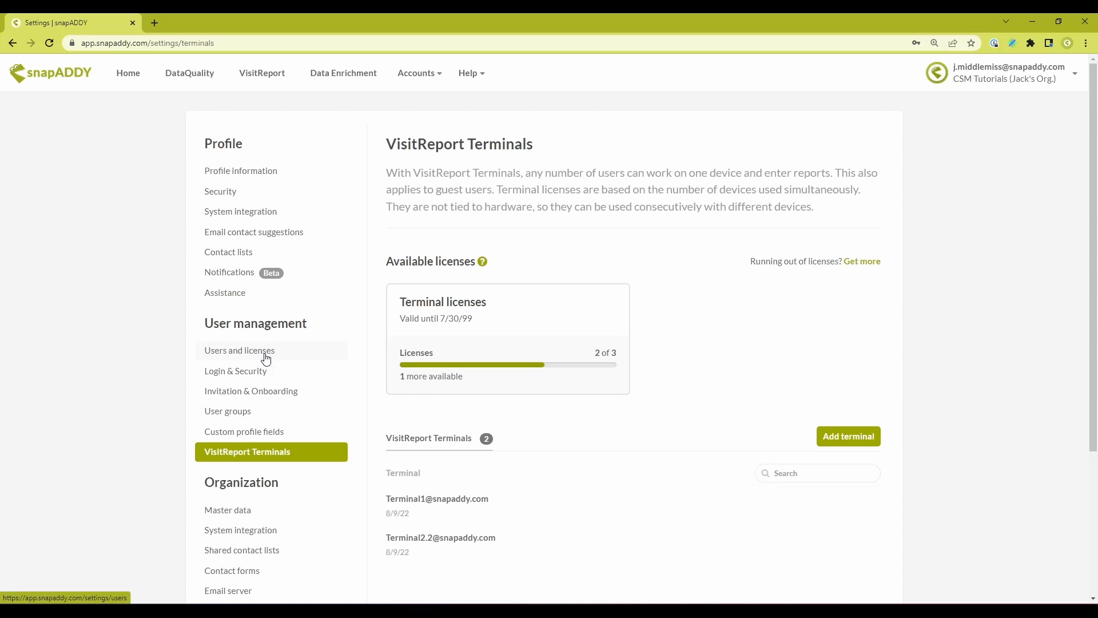
- Start a manual user invitation from Users and licenses and mark the user as a guest
{"action": "left_click", "coordinate": [265, 358]}
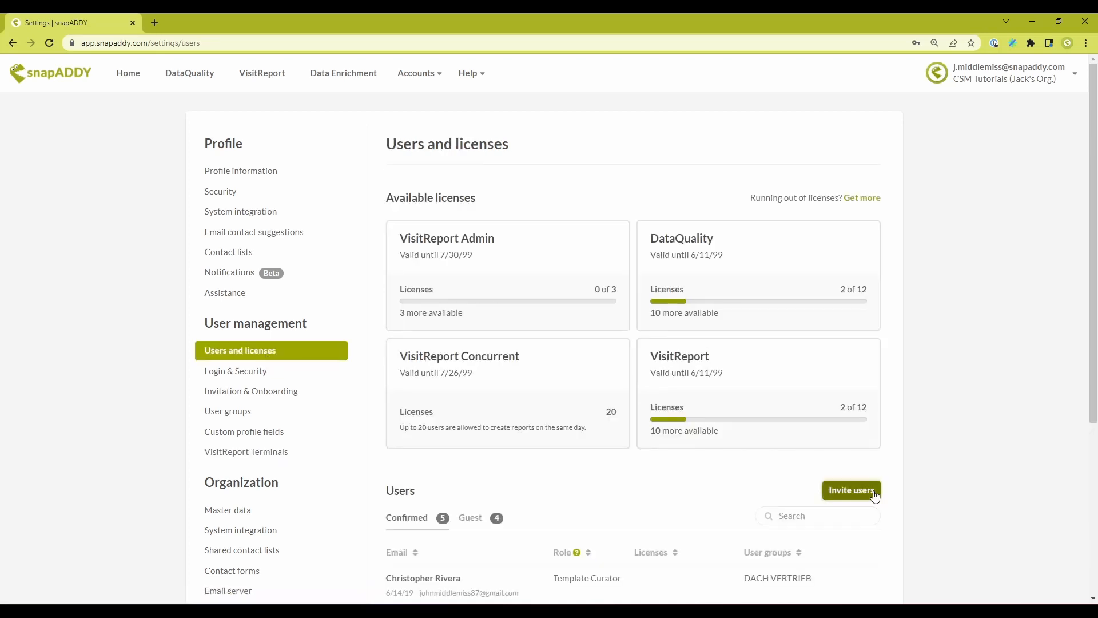
{"action": "left_click", "coordinate": [873, 492]}
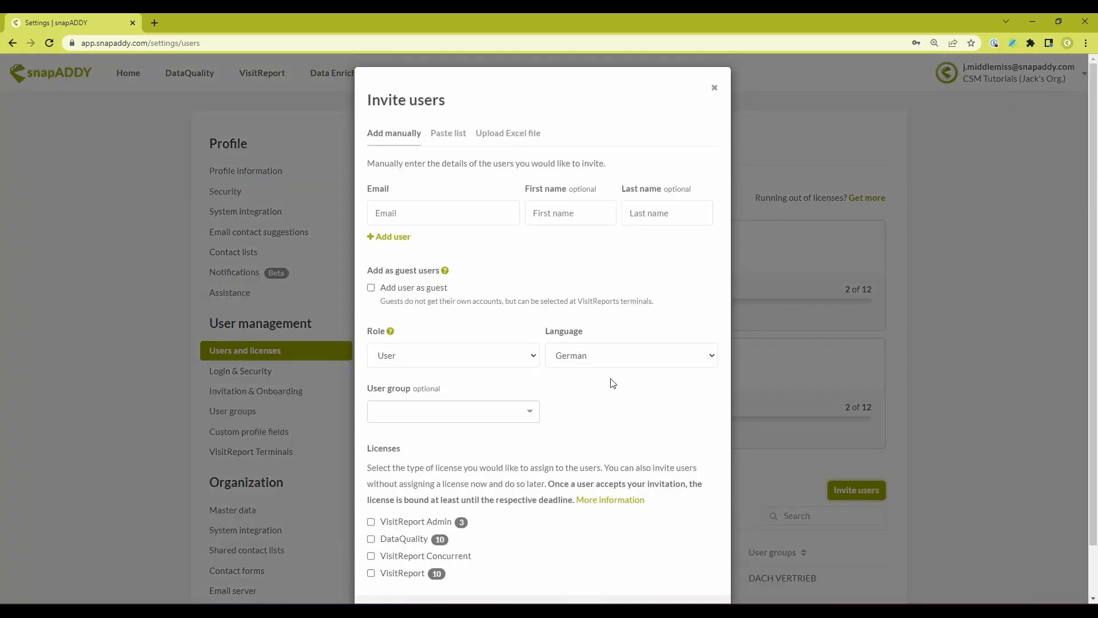
{"action": "left_click", "coordinate": [407, 292]}
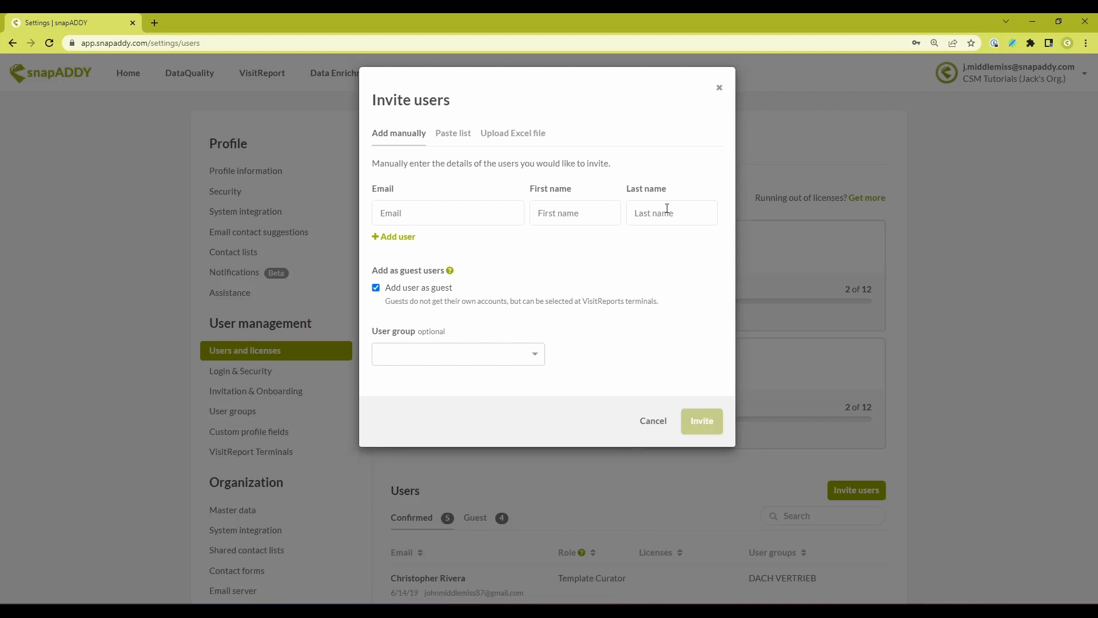
- Fill in the guest user's e-mail address, first name and last name in the invitation
{"action": "left_click", "coordinate": [475, 209]}
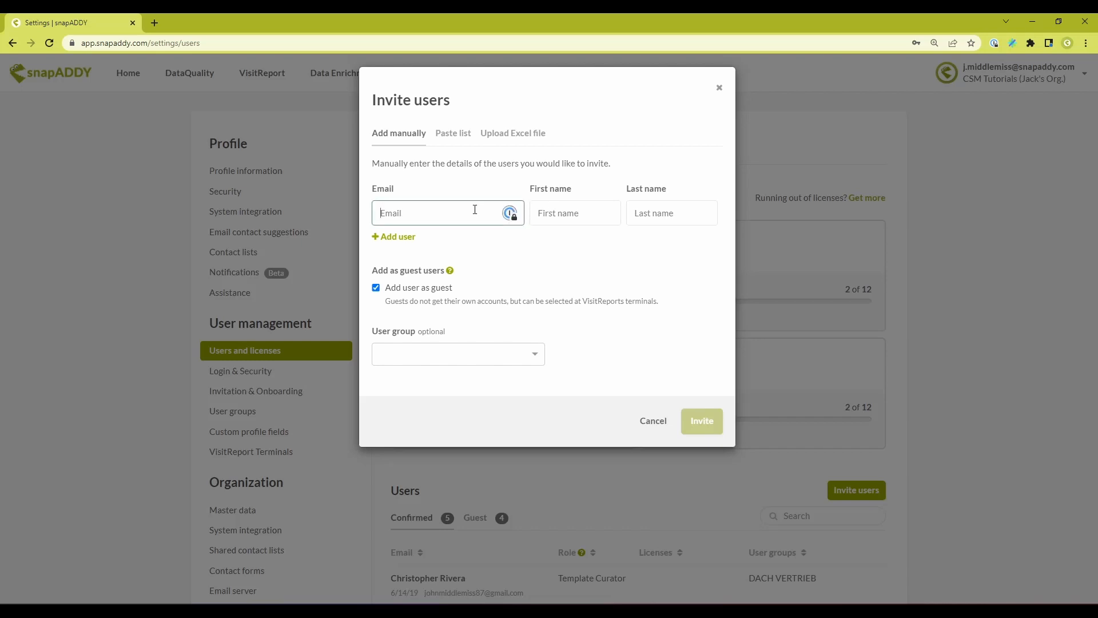
{"action": "key", "text": "Tab"}
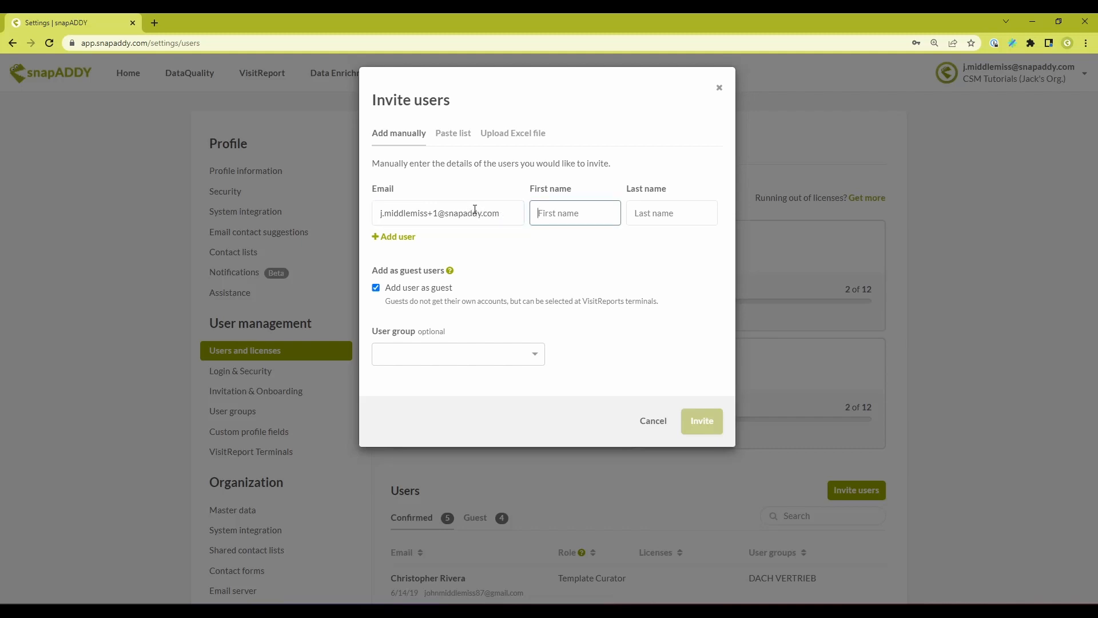
{"action": "key", "text": "Tab"}
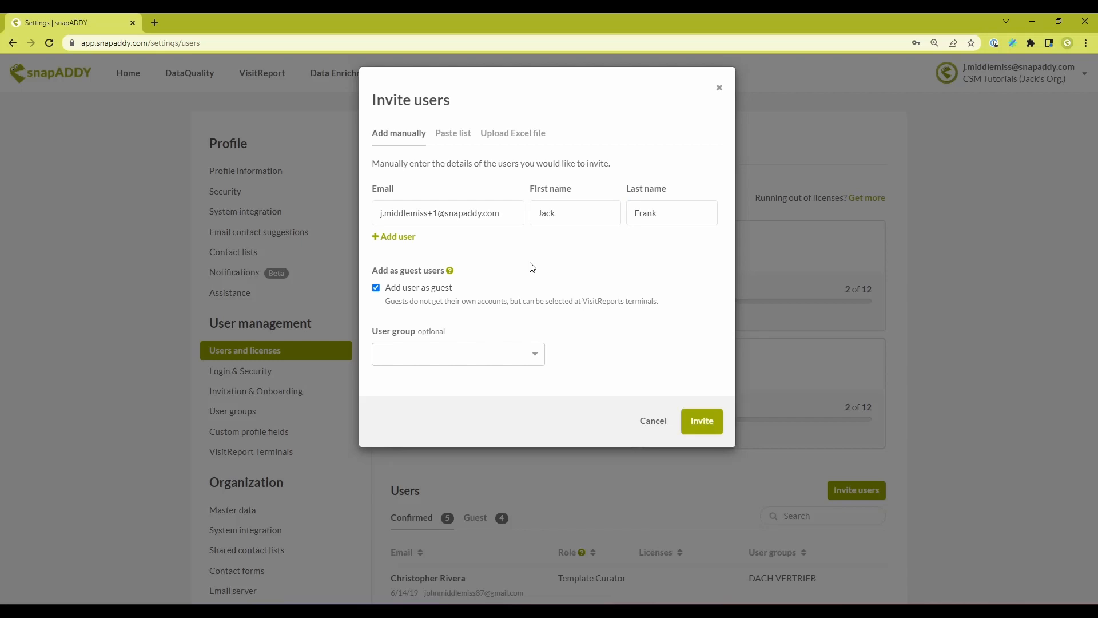
- Assign the guest to the Sales America user group, submit the invitation and show the guest users list
{"action": "left_click", "coordinate": [534, 354]}
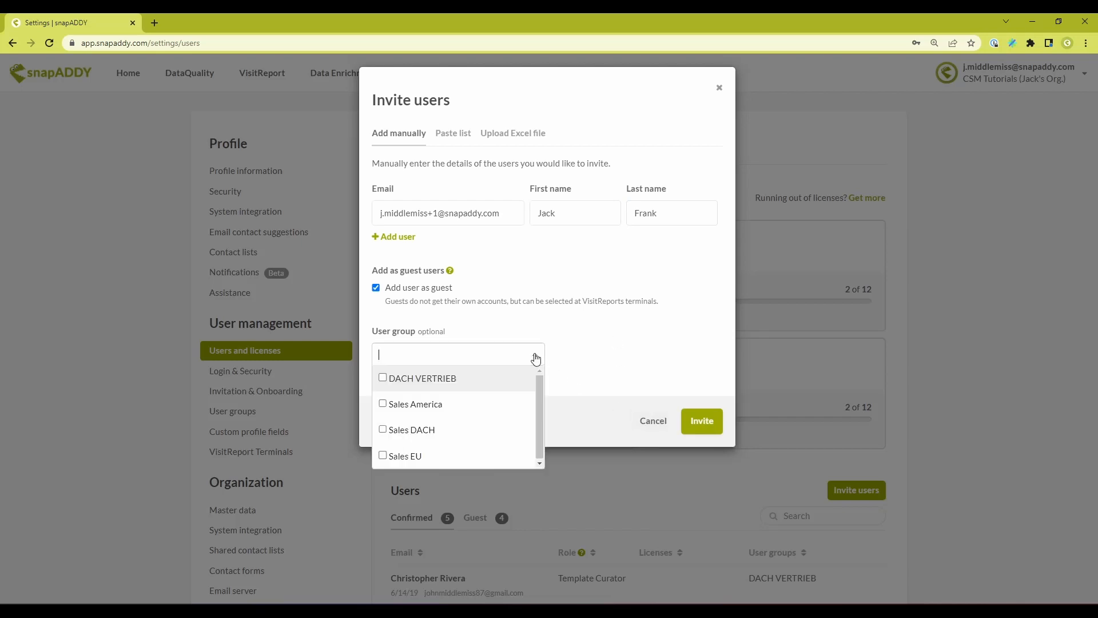
{"action": "left_click", "coordinate": [496, 407]}
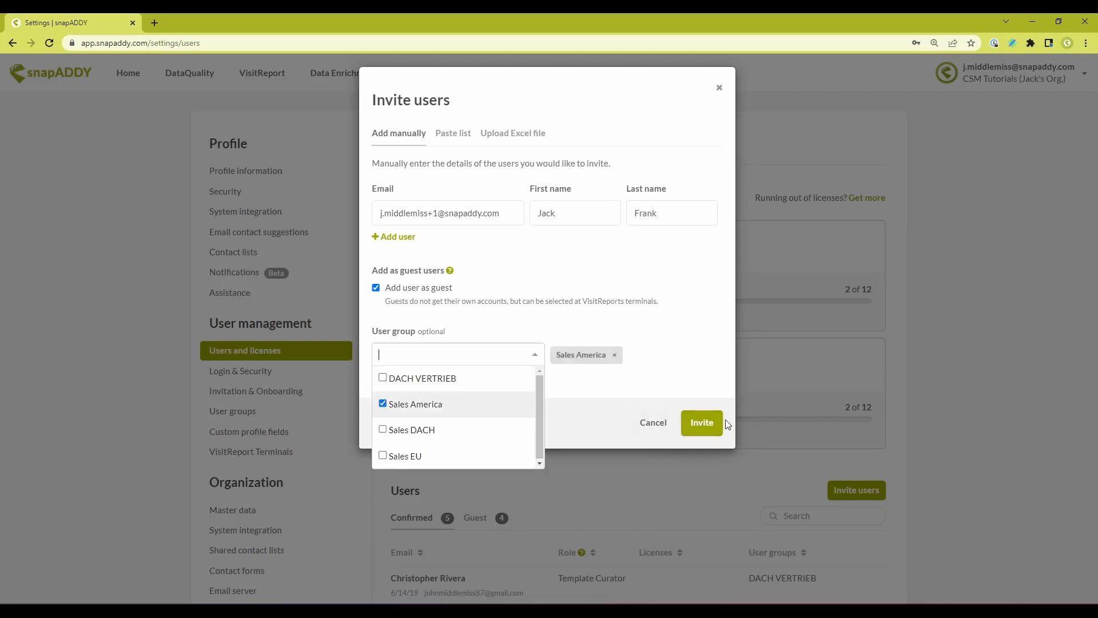
{"action": "left_click", "coordinate": [707, 422]}
{"action": "scroll", "coordinate": [577, 450], "scroll_direction": "down", "scroll_amount": 4}
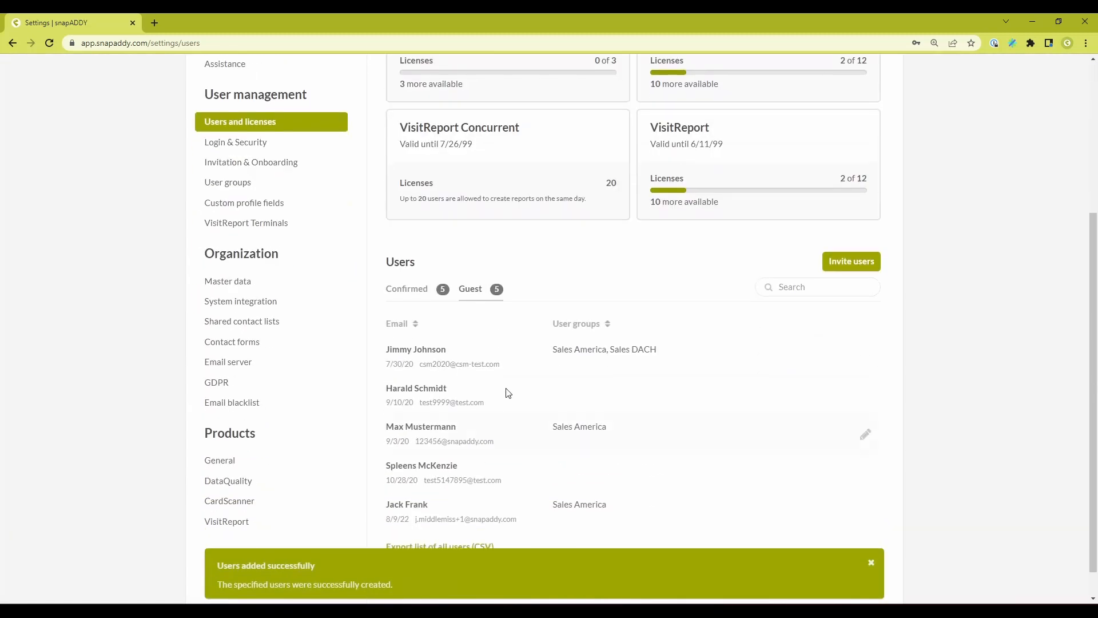
{"action": "left_click", "coordinate": [473, 292]}
{"action": "scroll", "coordinate": [507, 335], "scroll_direction": "down", "scroll_amount": 1}
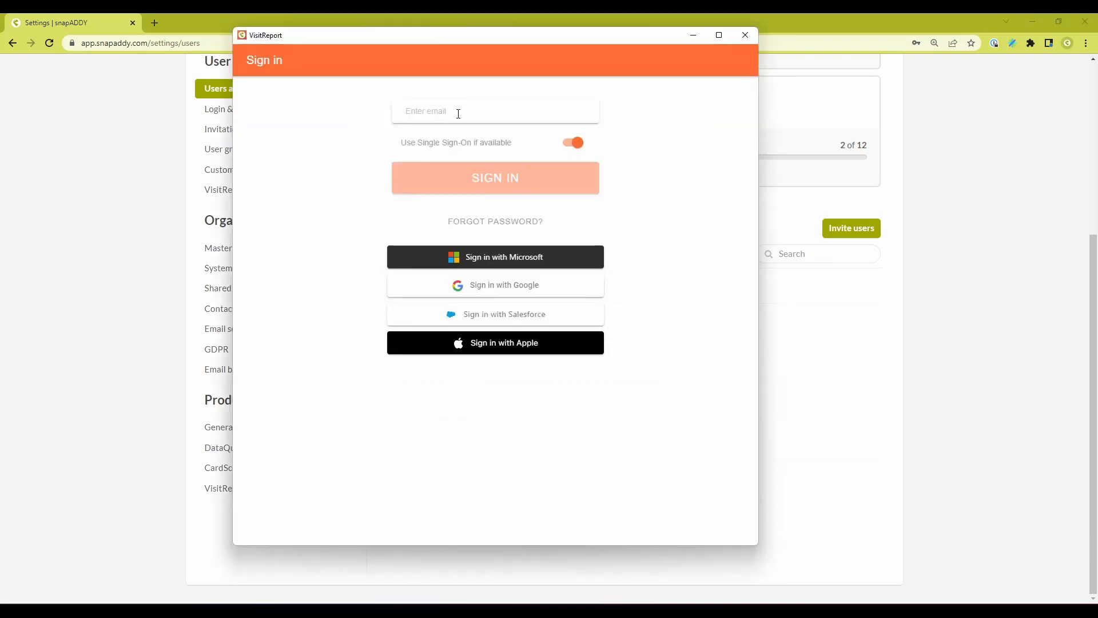
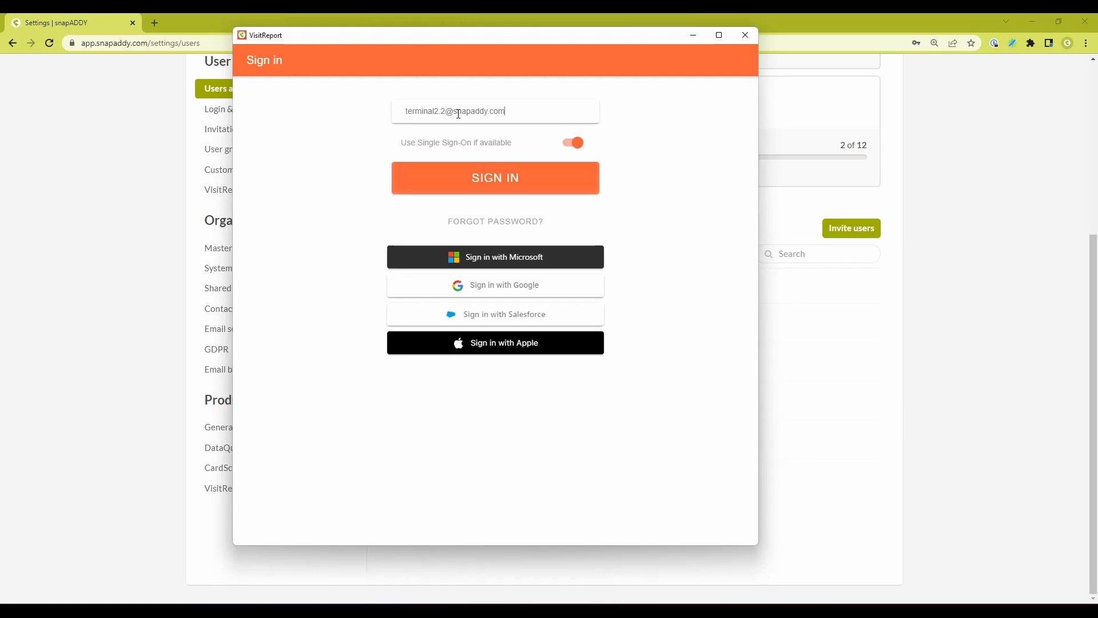
- Sign in to the VisitReport app with the second terminal account's e-mail address and password
{"action": "left_click", "coordinate": [478, 164]}
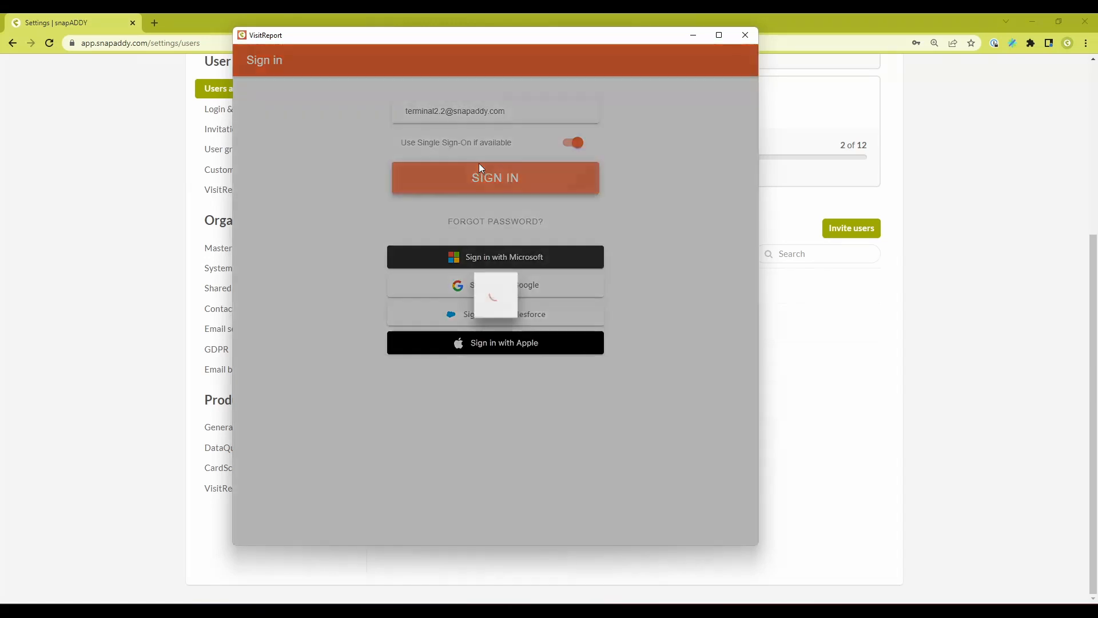
{"action": "type", "text": "••••"}
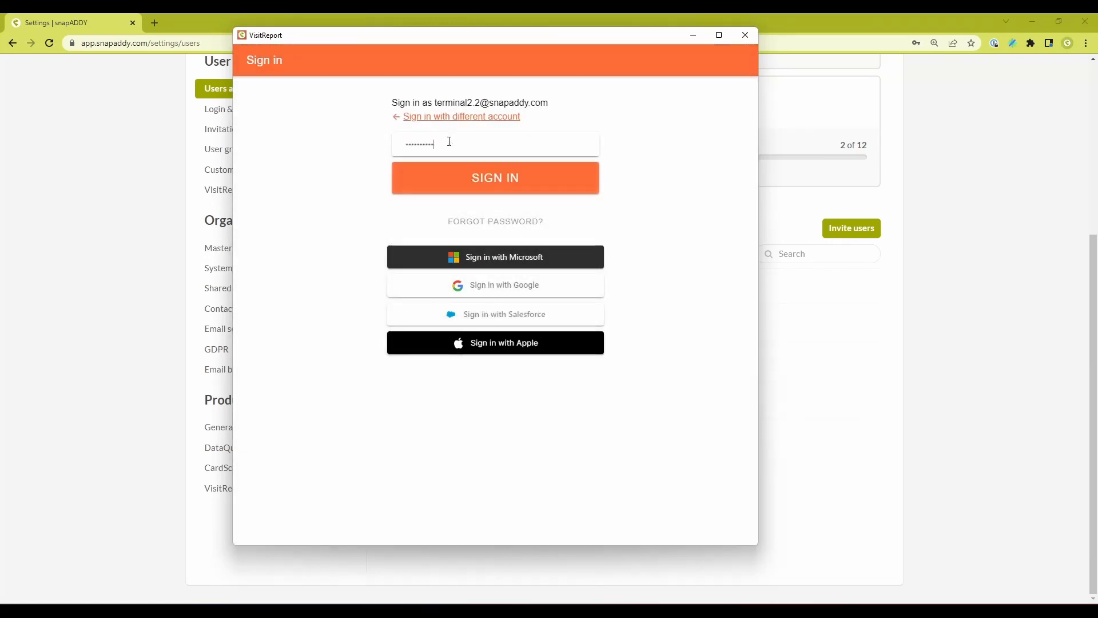
{"action": "left_click", "coordinate": [503, 179]}
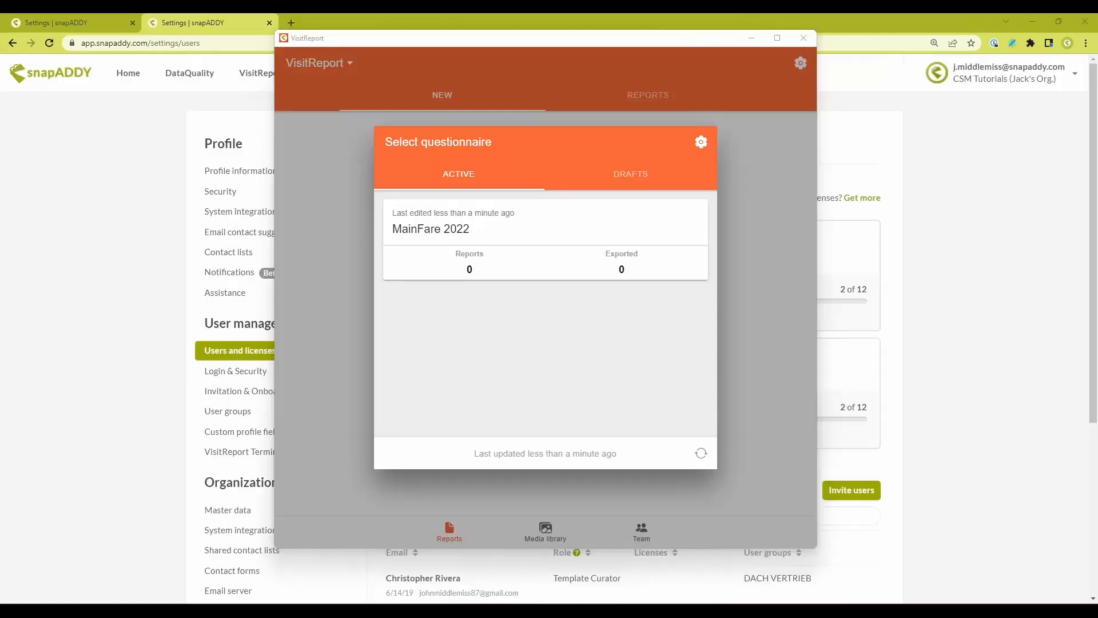
- Open the MainFare 2022 questionnaire and select the newly added guest user for the report
{"action": "left_click", "coordinate": [538, 227]}
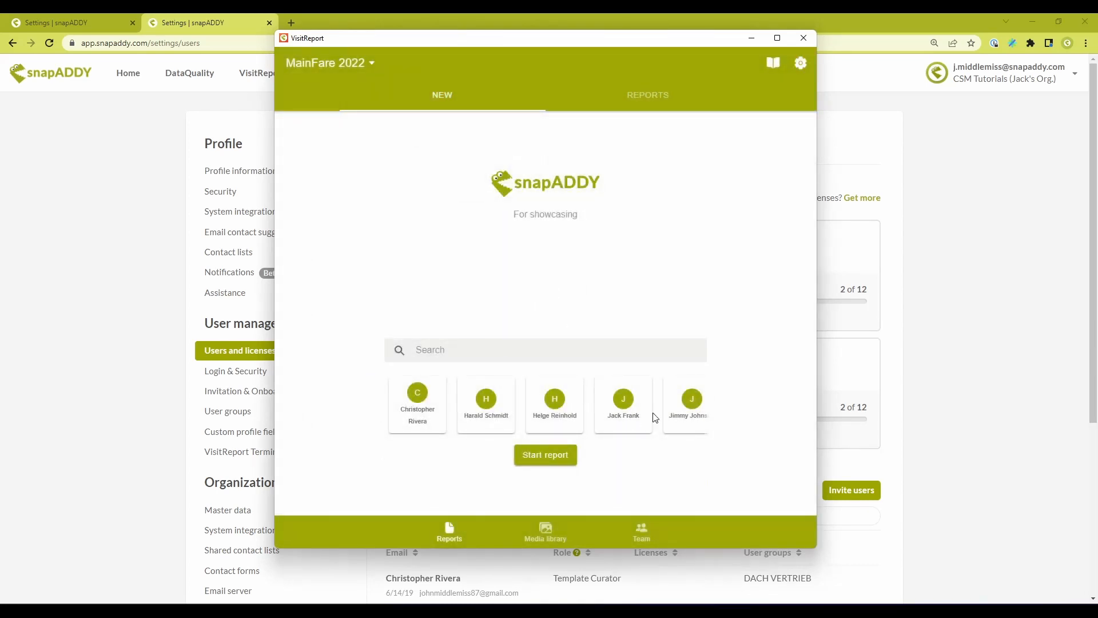
{"action": "left_click", "coordinate": [620, 417]}
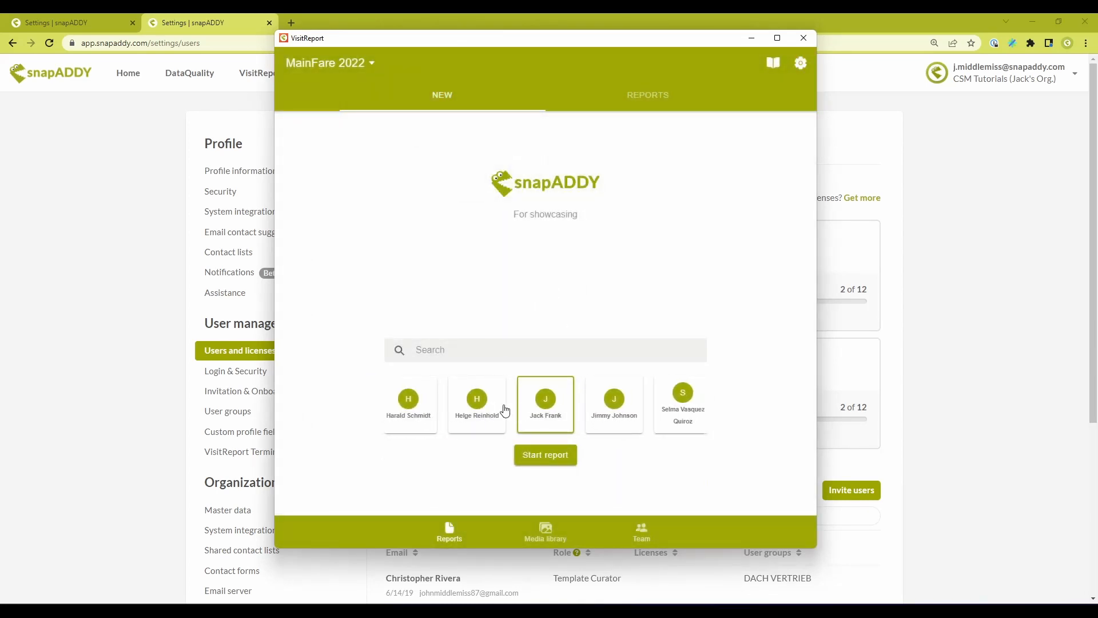
{"action": "left_click", "coordinate": [618, 415]}
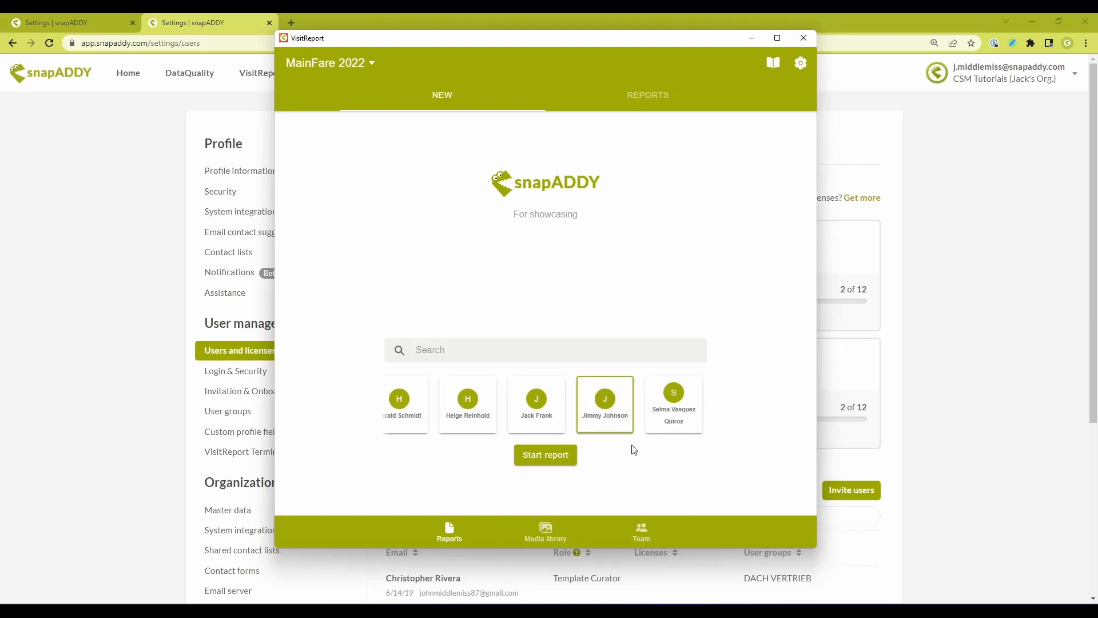
{"action": "left_click", "coordinate": [540, 398]}
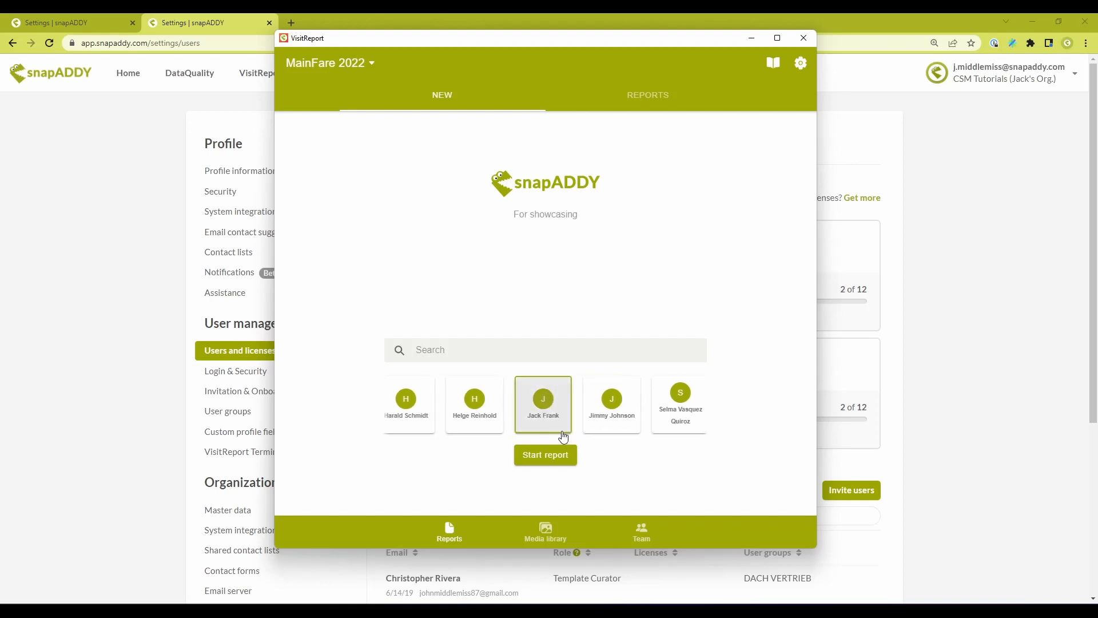
- Start the report, add a participant from the inventory data and answer KJ-500's power consumption as < 100 Watt/hour
{"action": "left_click", "coordinate": [544, 455]}
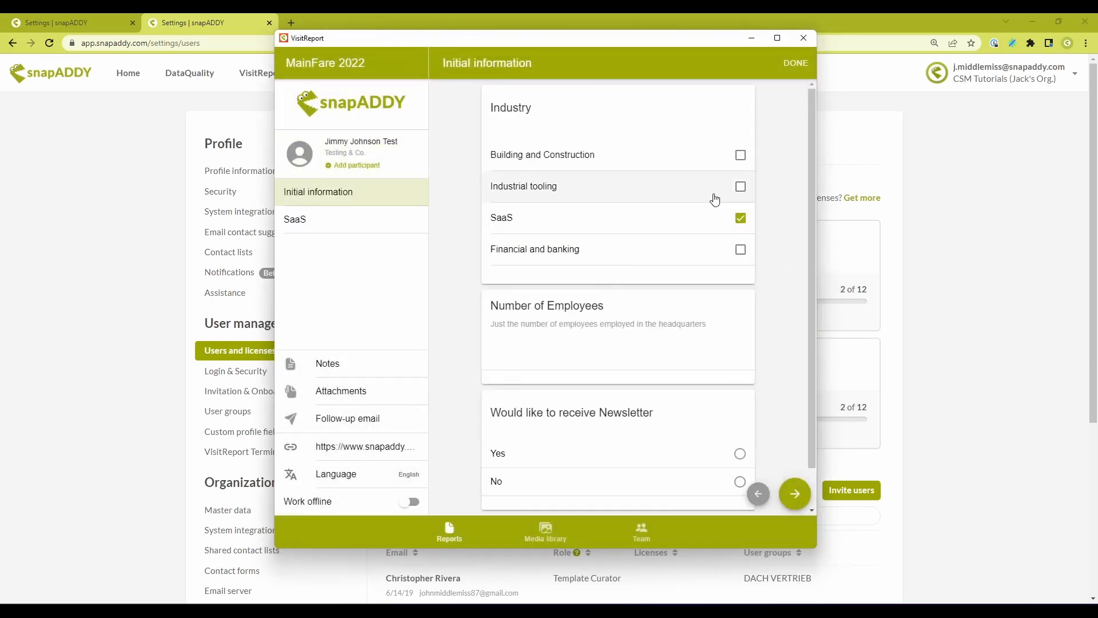
{"action": "left_click", "coordinate": [716, 187]}
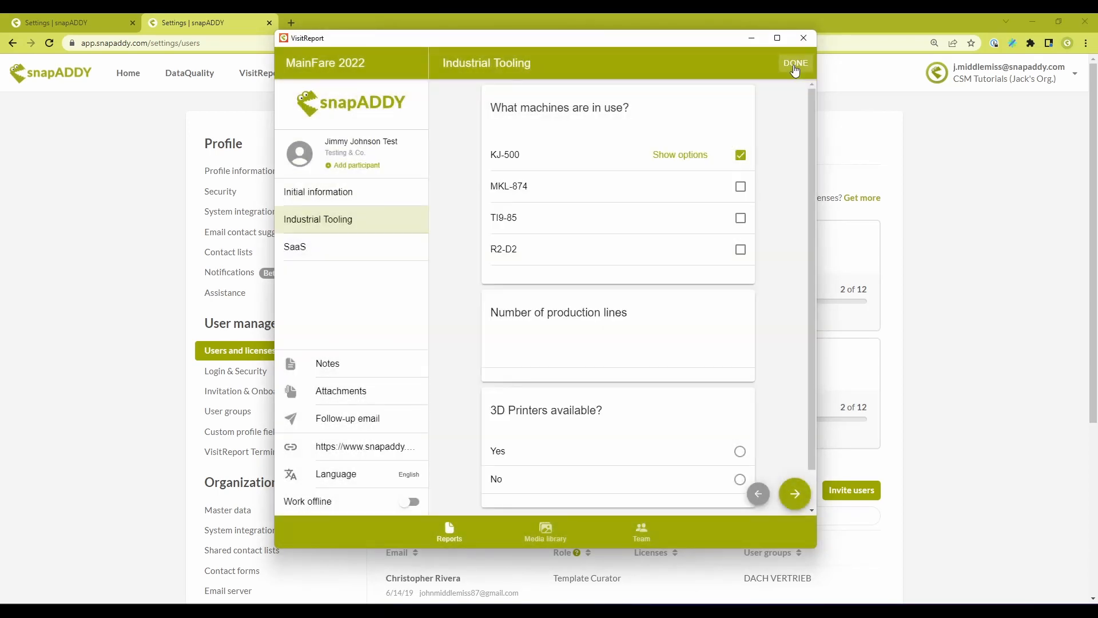
{"action": "left_click", "coordinate": [795, 63]}
- Choose the Follow Up variant for the follow-up email and finish the report, postponing its export
{"action": "left_click", "coordinate": [584, 330]}
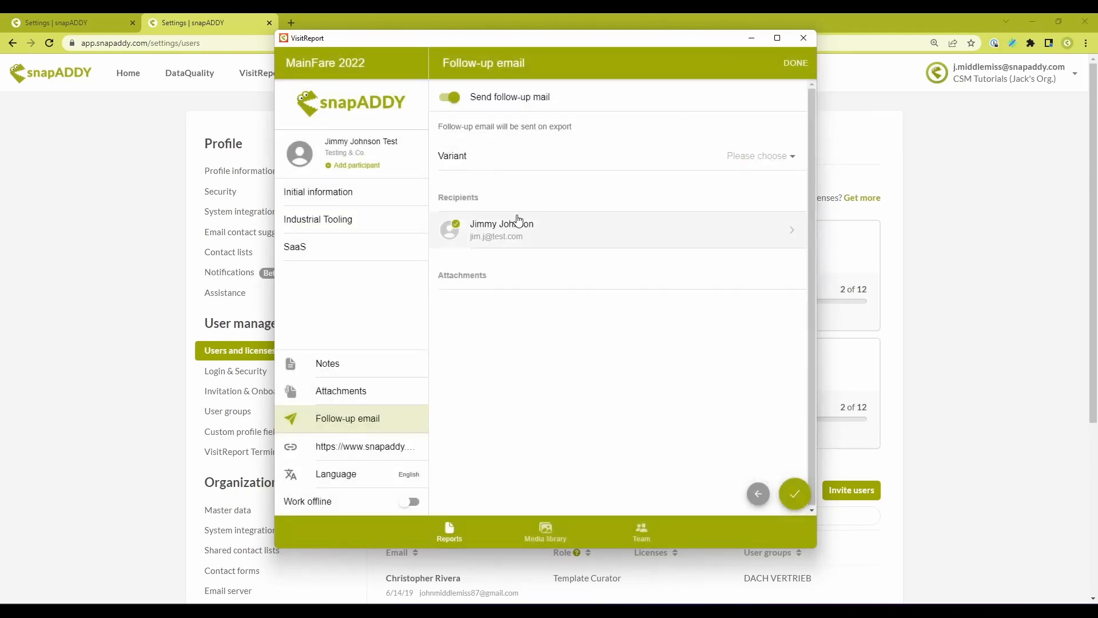
{"action": "left_click", "coordinate": [795, 63]}
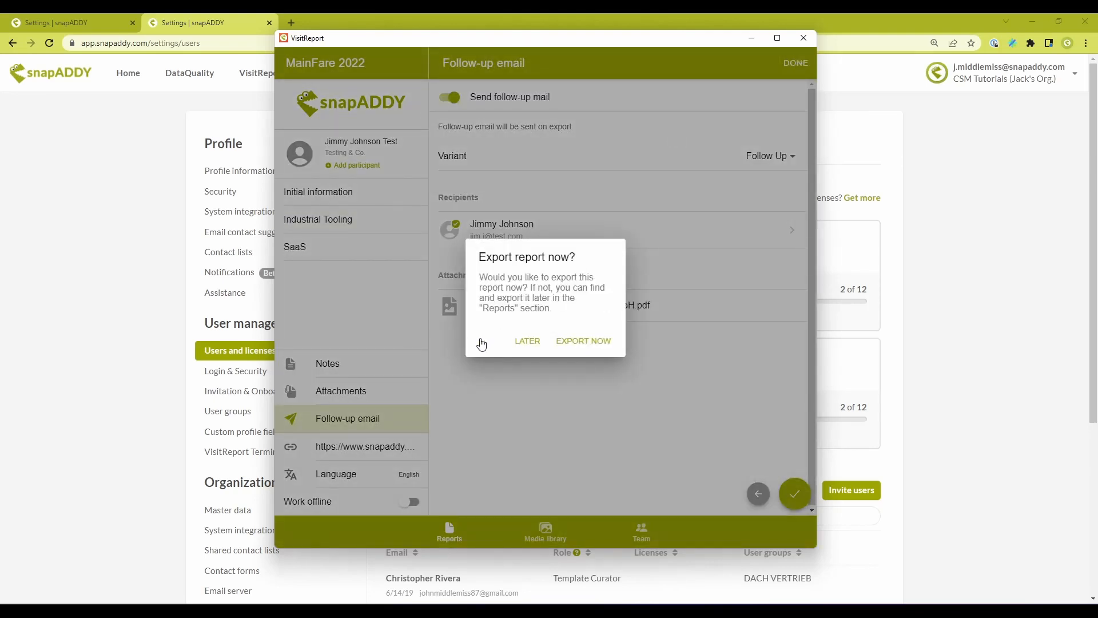
{"action": "left_click", "coordinate": [524, 341]}
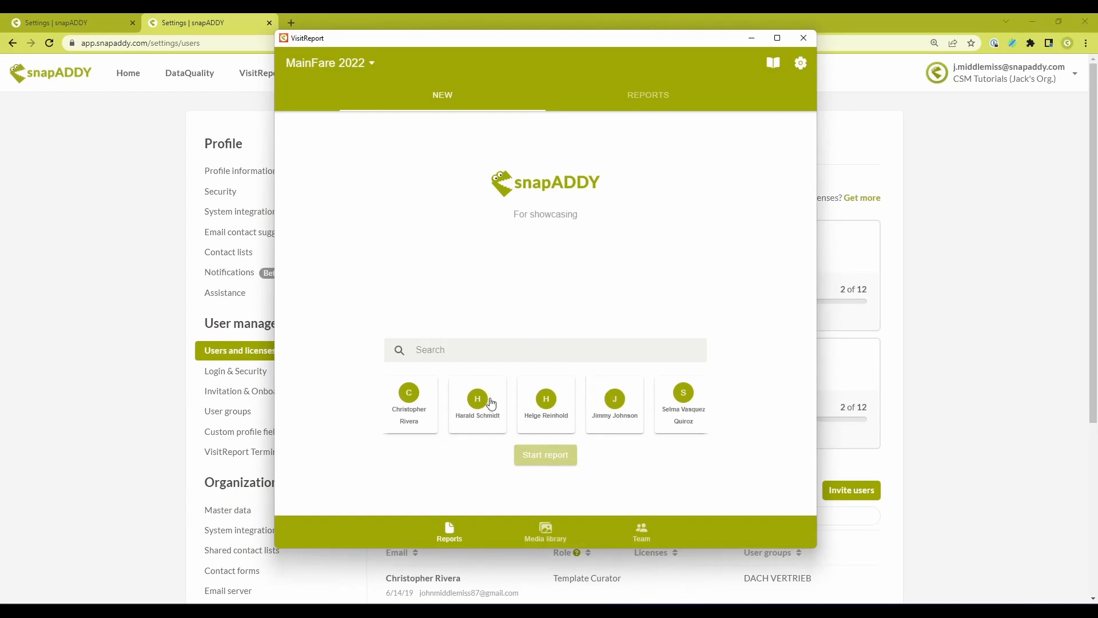
- Start a report as a different guest user and close it without filling in a participant
{"action": "left_click_drag", "start_coordinate": [491, 403], "coordinate": [692, 399]}
{"action": "left_click", "coordinate": [415, 400]}
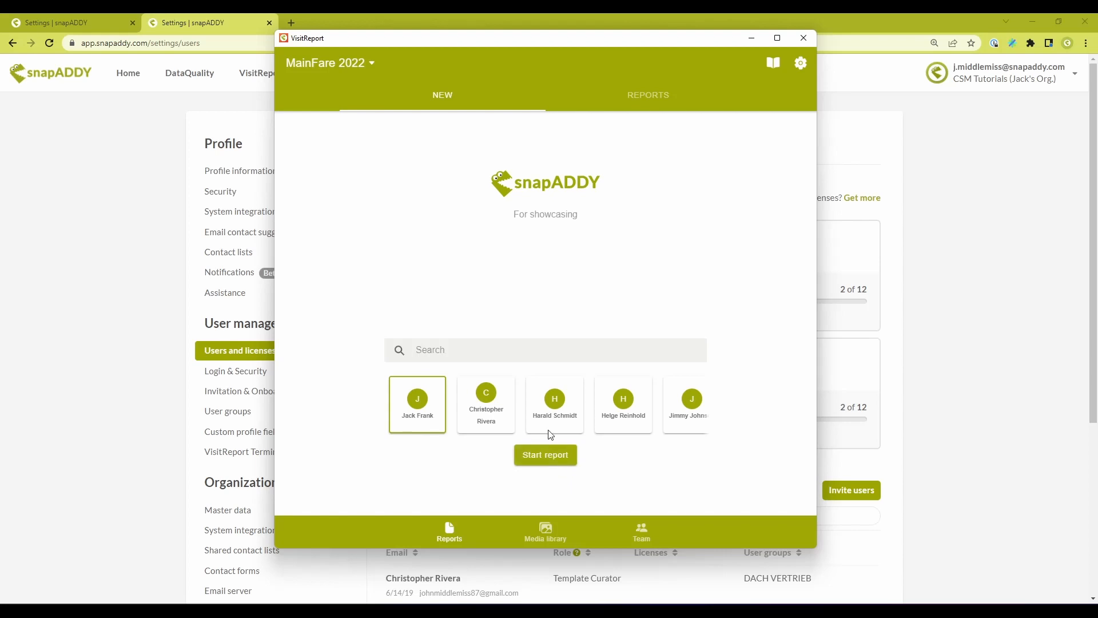
{"action": "left_click", "coordinate": [491, 402]}
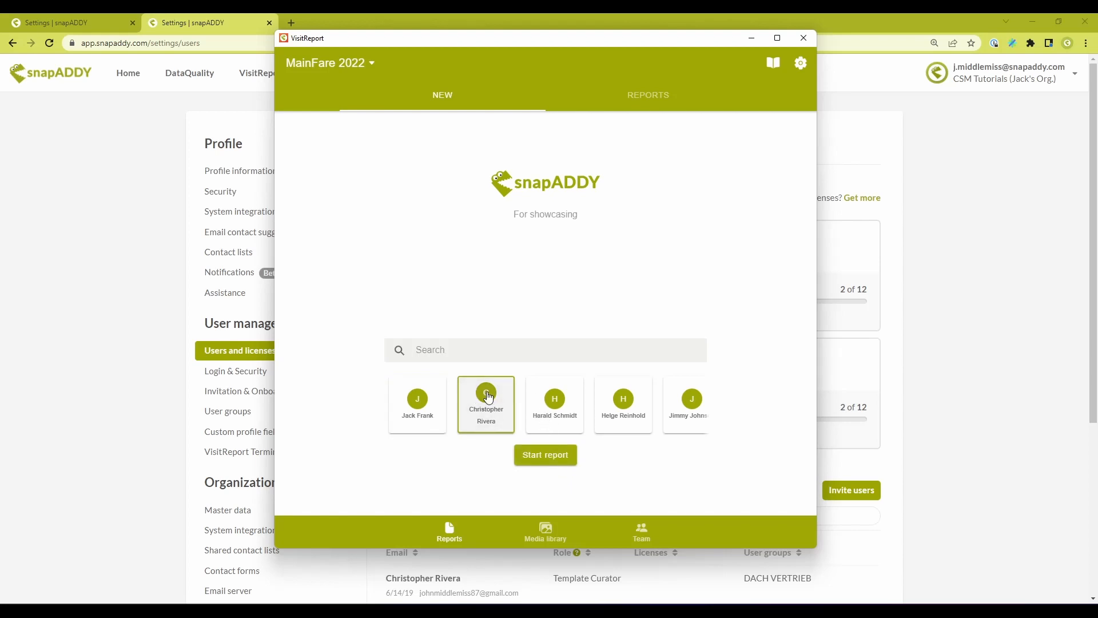
{"action": "left_click", "coordinate": [546, 456]}
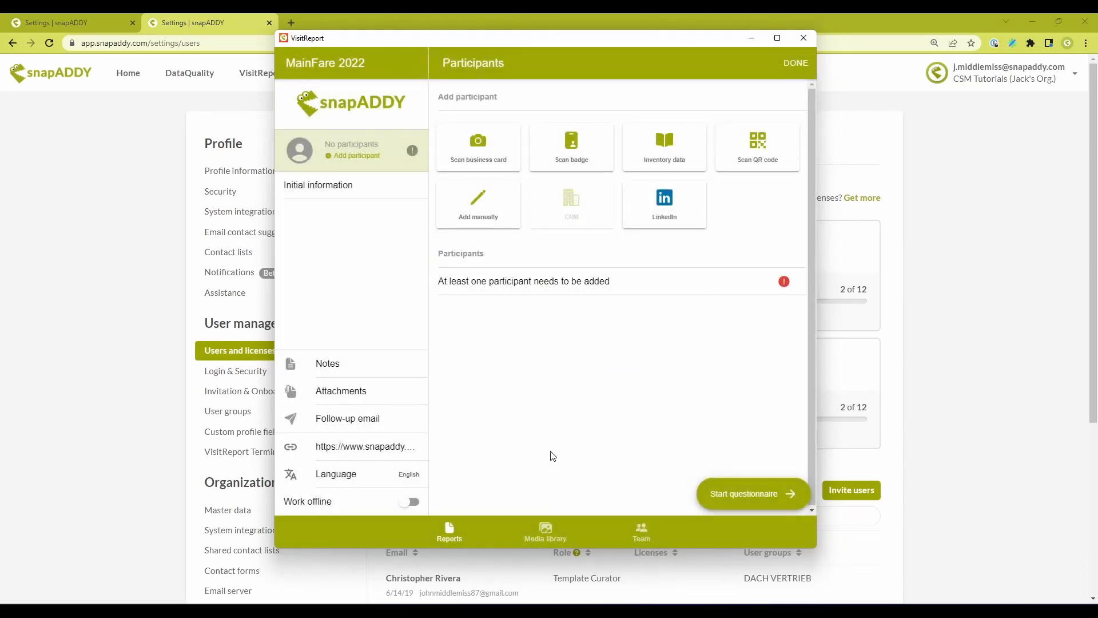
{"action": "left_click", "coordinate": [786, 66]}
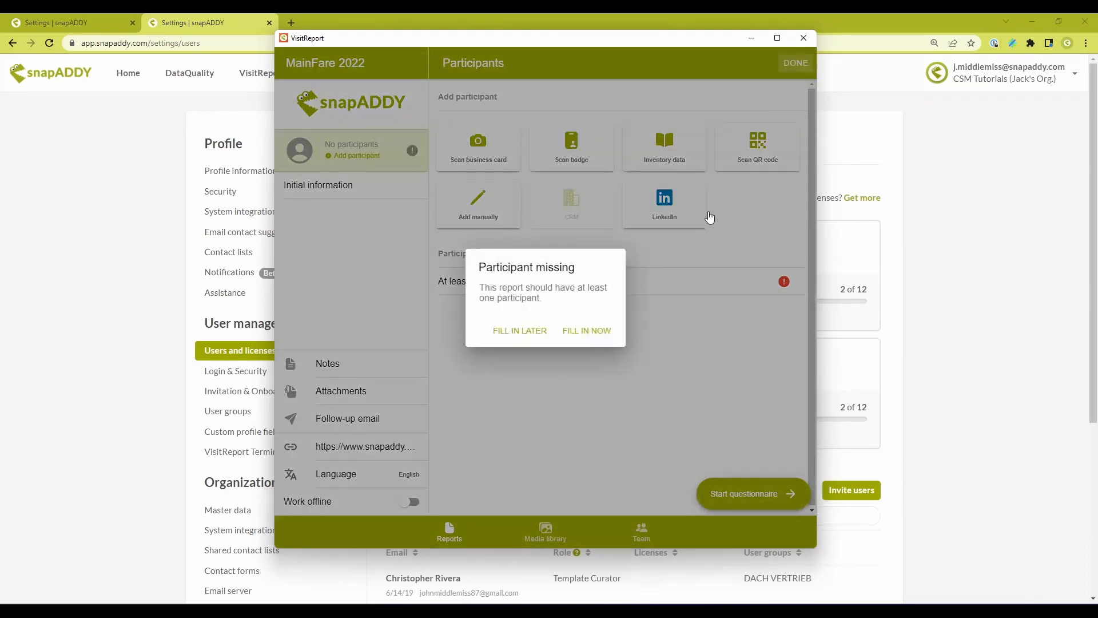
{"action": "left_click", "coordinate": [537, 331]}
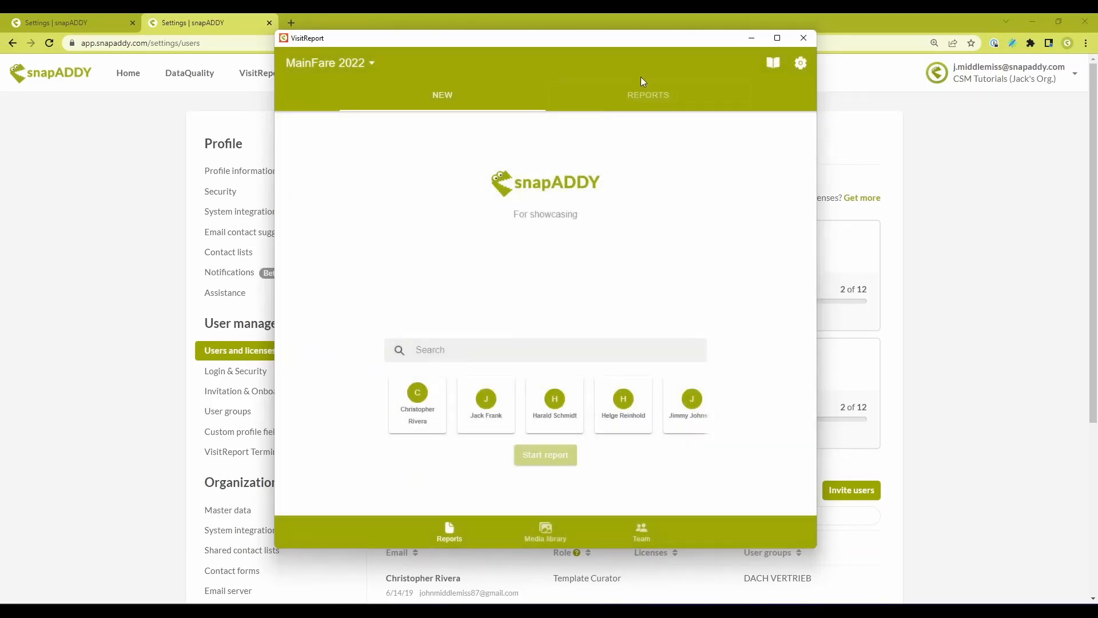
- Unlock the reports list with the terminal PIN and export the report created by the newly added guest user
{"action": "left_click", "coordinate": [645, 95]}
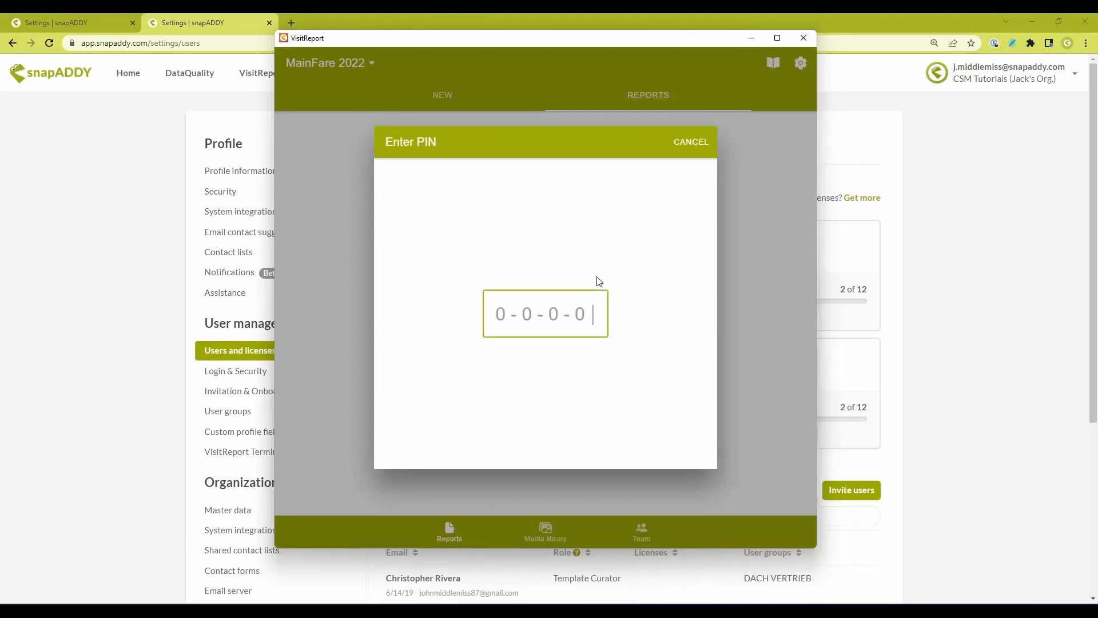
{"action": "type", "text": "1234"}
{"action": "left_click", "coordinate": [589, 182]}
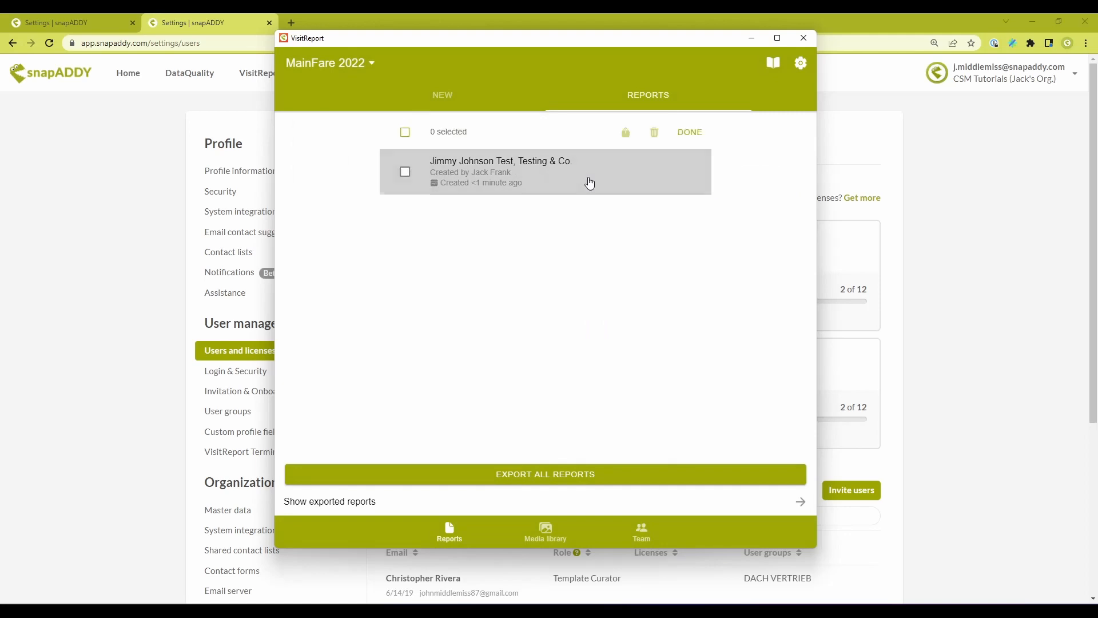
{"action": "left_click", "coordinate": [568, 182]}
{"action": "left_click", "coordinate": [625, 134]}
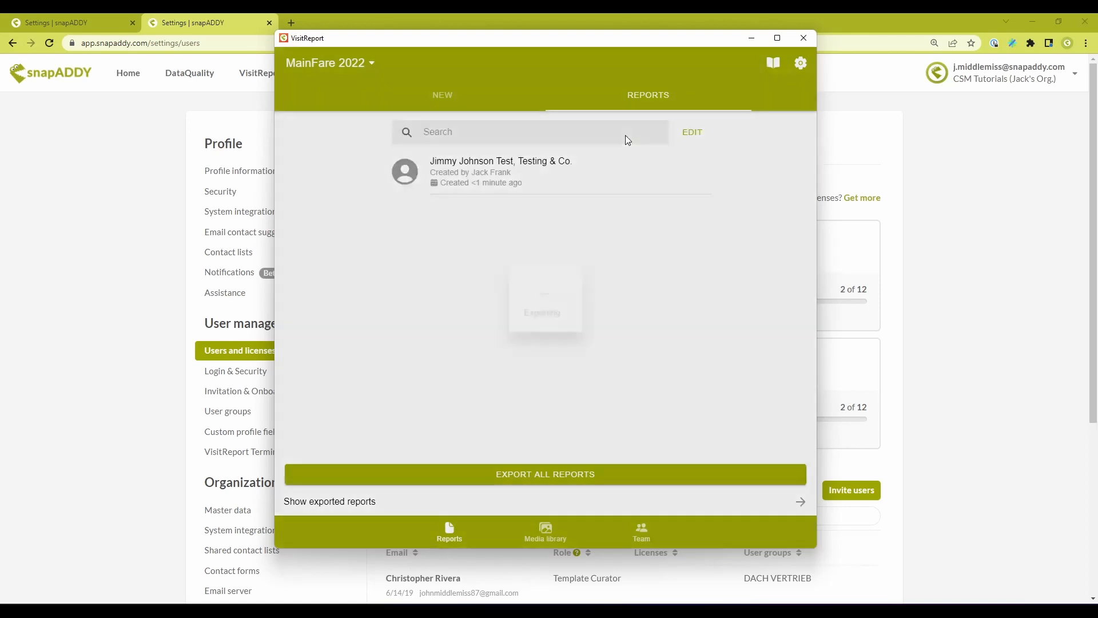